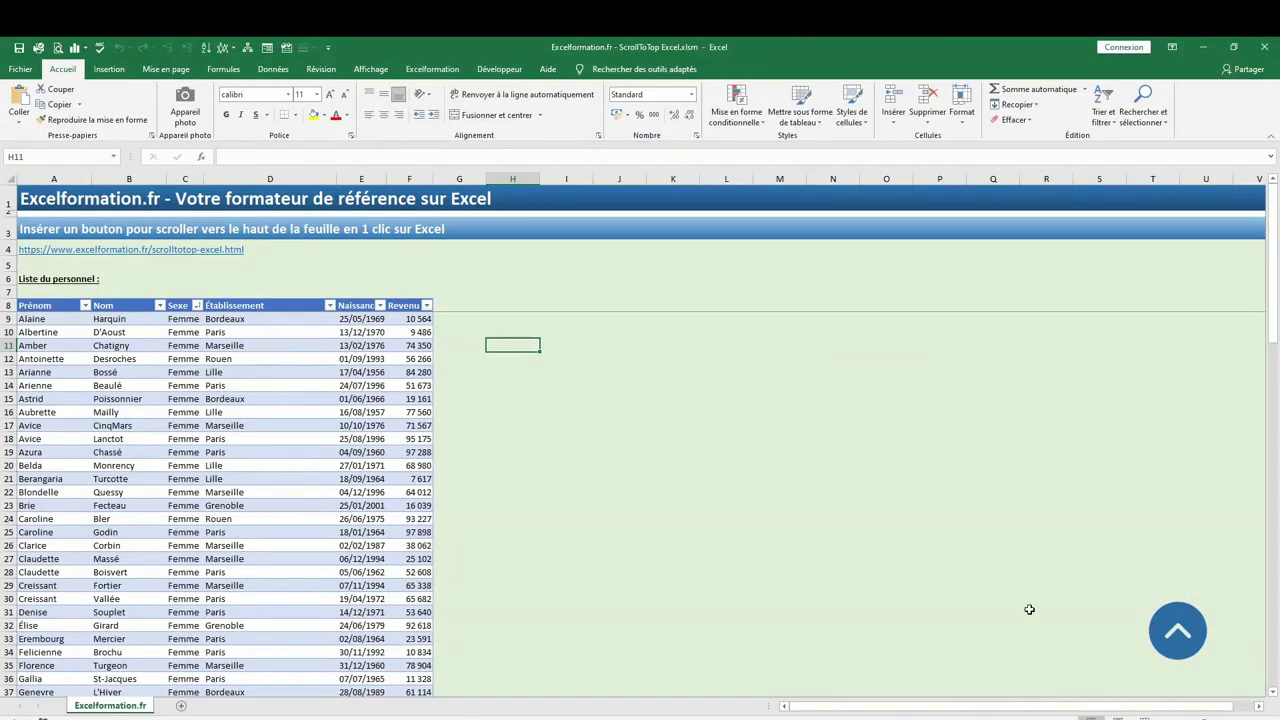
- Scroll down the personnel list and test jumping back to its top
{"action": "scroll", "coordinate": [1056, 630], "scroll_direction": "down", "scroll_amount": 5}
{"action": "scroll", "coordinate": [1056, 630], "scroll_direction": "down", "scroll_amount": 6}
{"action": "left_click", "coordinate": [1056, 628]}
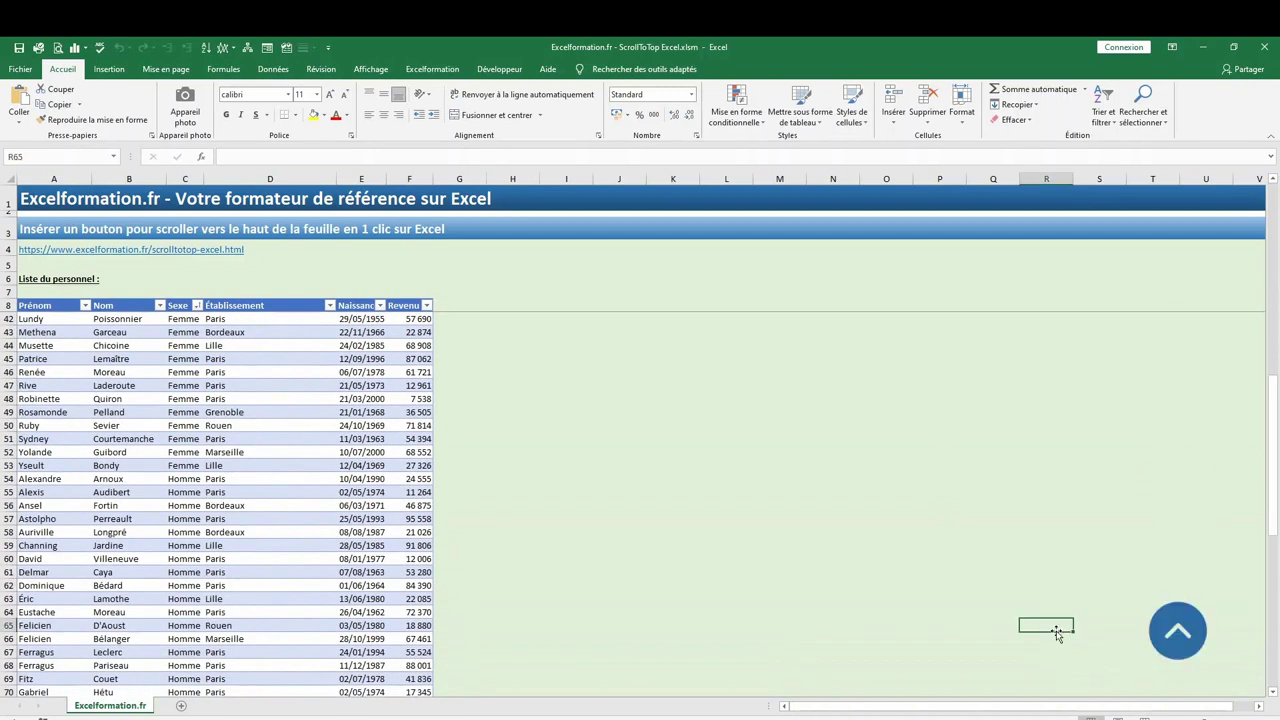
{"action": "left_click", "coordinate": [1164, 643]}
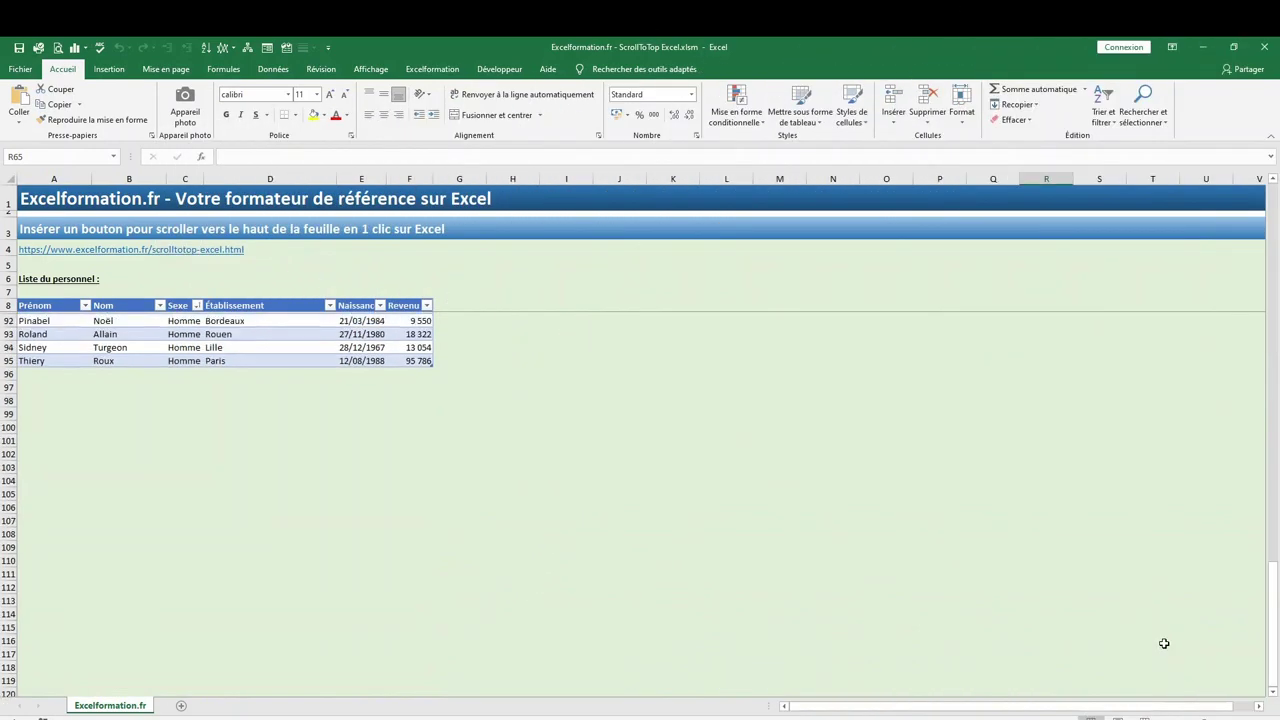
{"action": "scroll", "coordinate": [1164, 643], "scroll_direction": "up", "scroll_amount": 3}
{"action": "left_click", "coordinate": [774, 477]}
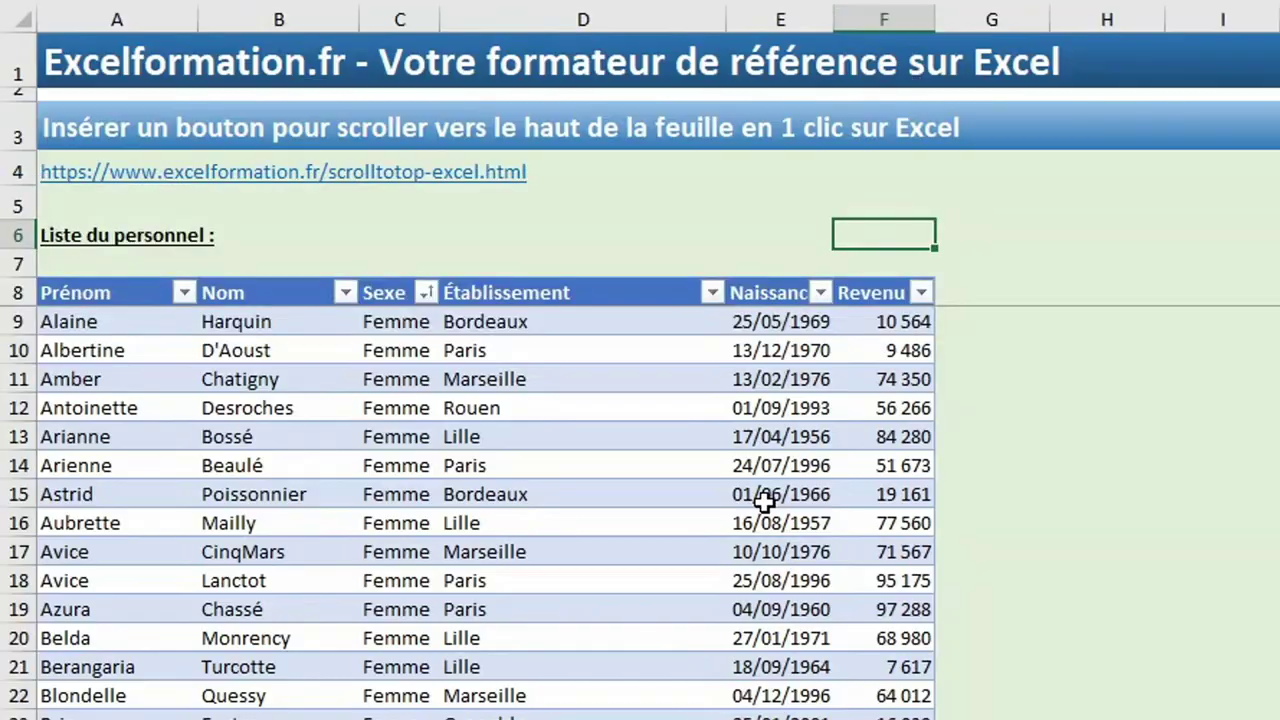
{"action": "scroll", "coordinate": [472, 372], "scroll_direction": "down", "scroll_amount": 5}
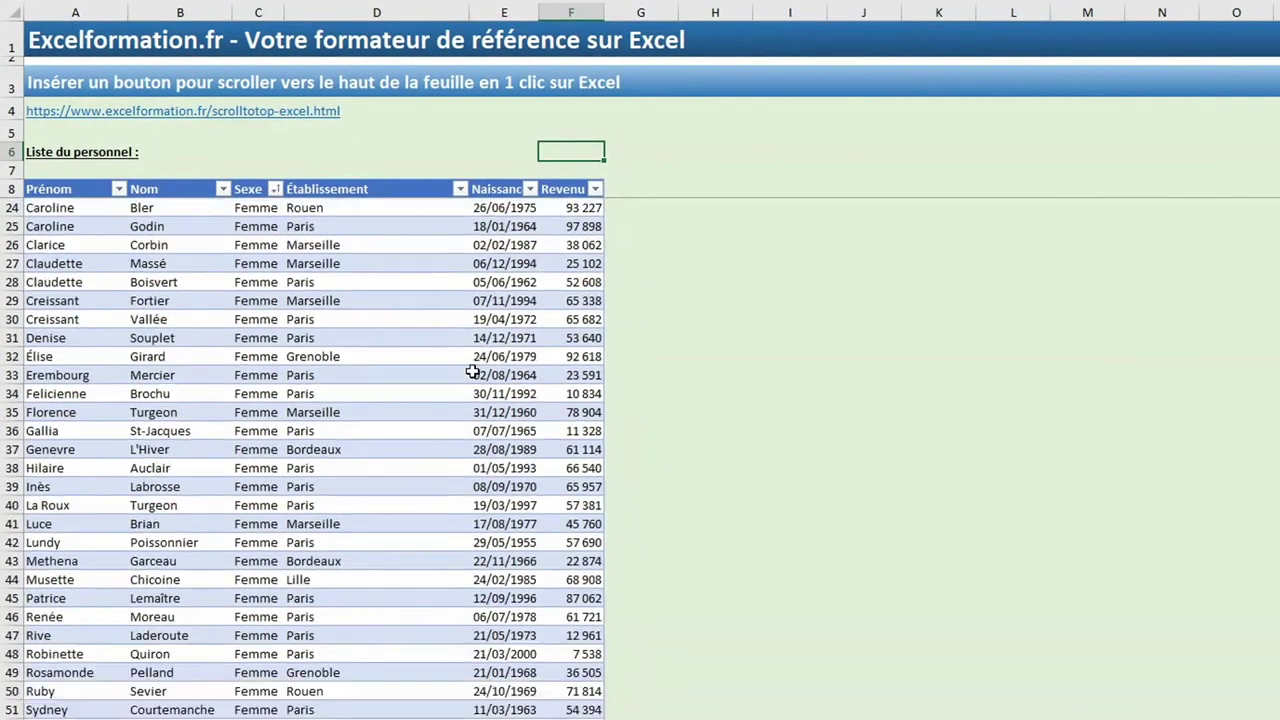
{"action": "scroll", "coordinate": [472, 372], "scroll_direction": "down", "scroll_amount": 7}
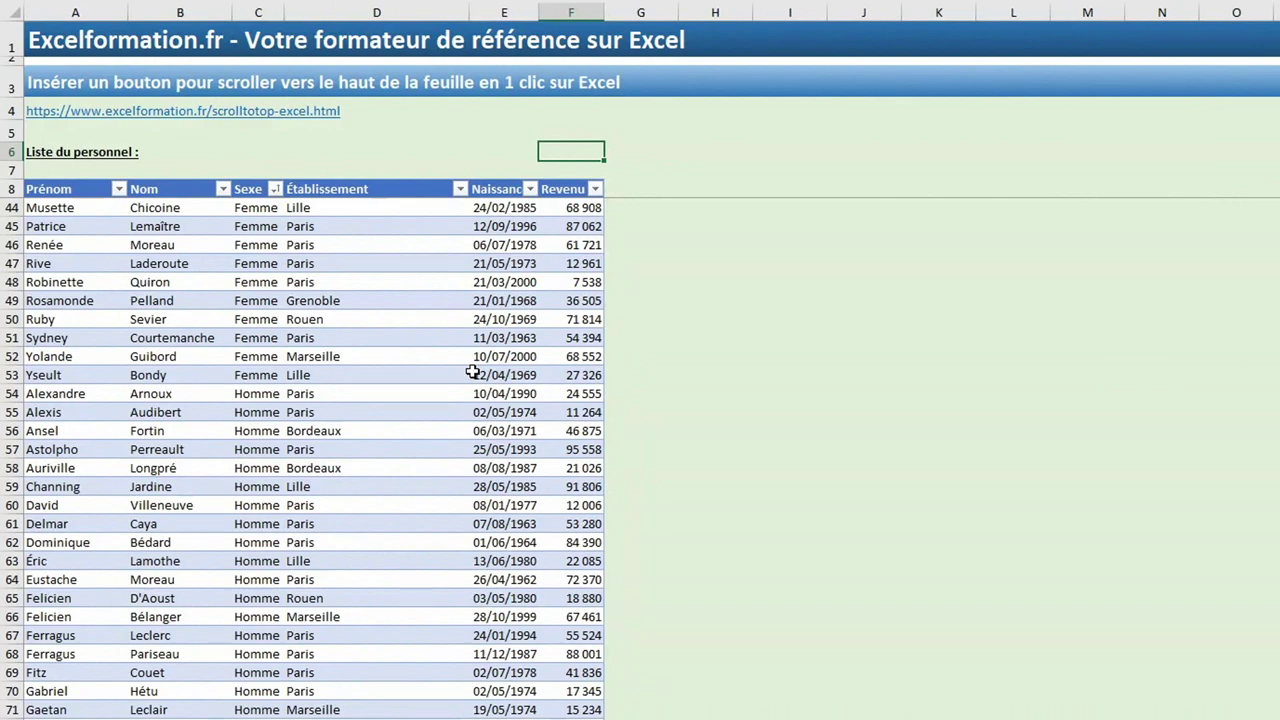
{"action": "scroll", "coordinate": [472, 372], "scroll_direction": "down", "scroll_amount": 3}
{"action": "scroll", "coordinate": [472, 372], "scroll_direction": "up", "scroll_amount": 15}
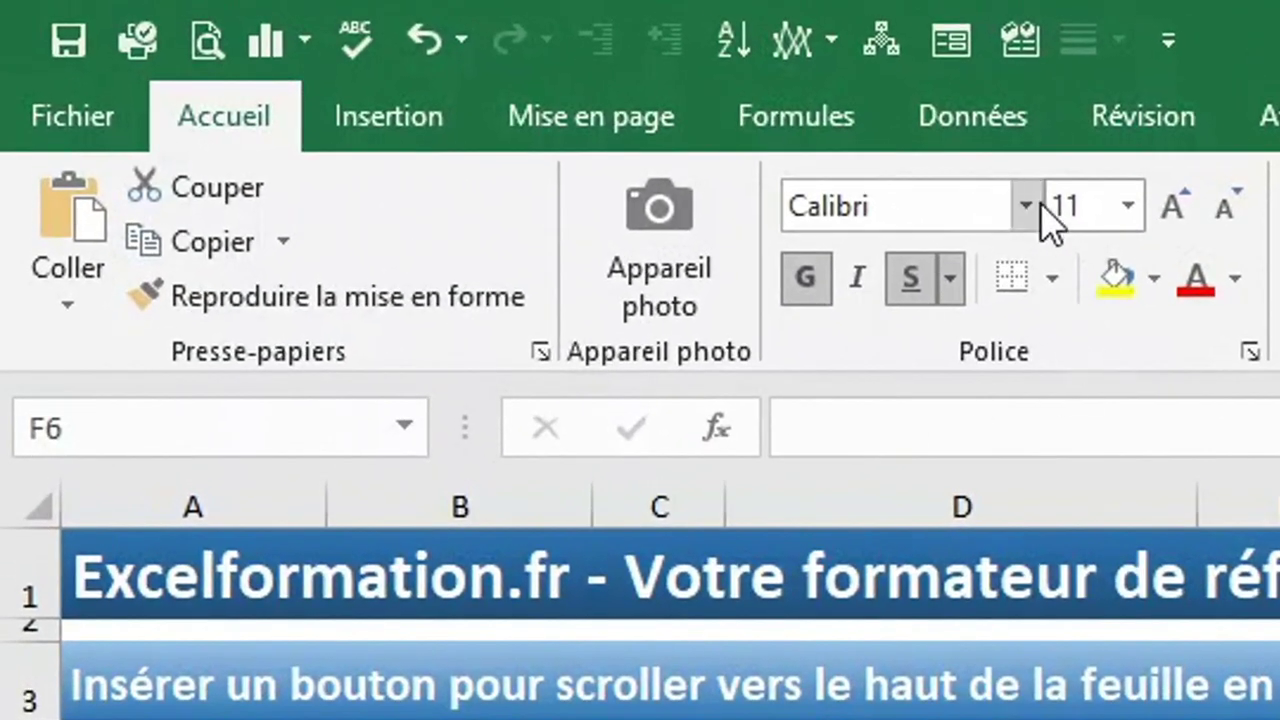
- Insert ScrollToTop.jpg from this computer, shrink it and move it beside the list
{"action": "left_click", "coordinate": [410, 122]}
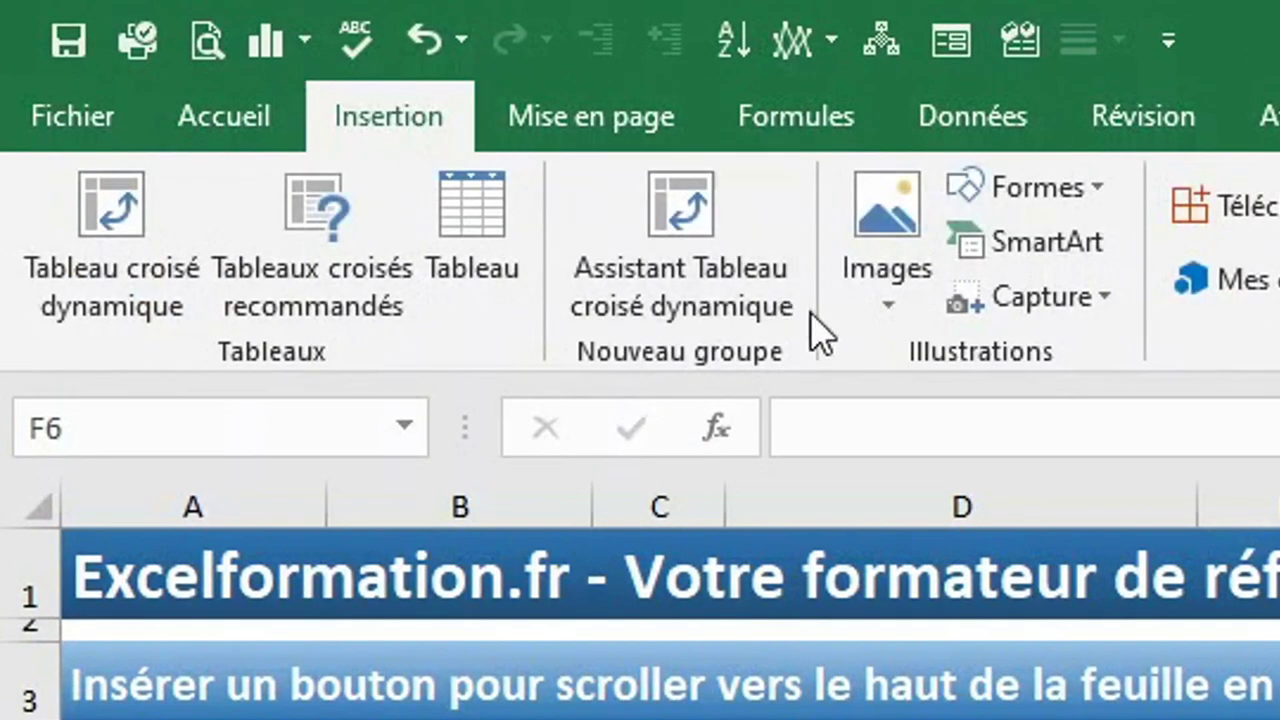
{"action": "left_click", "coordinate": [864, 302]}
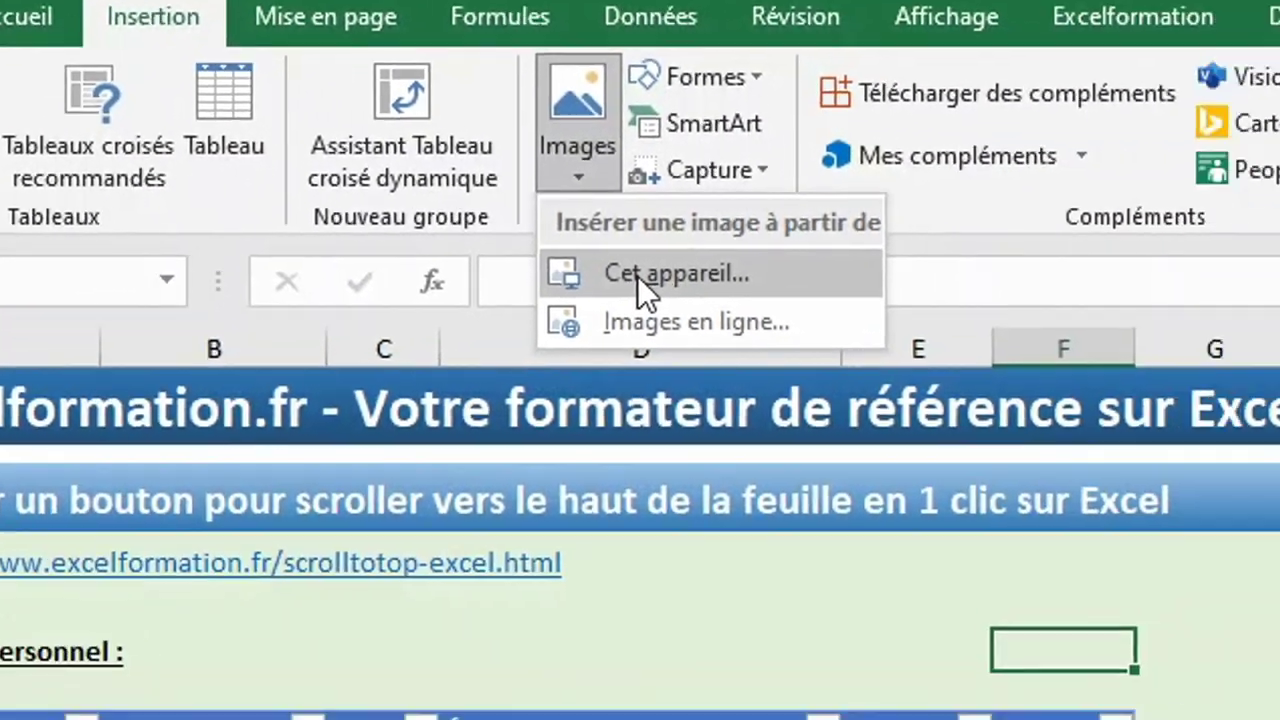
{"action": "left_click", "coordinate": [637, 275]}
{"action": "left_click", "coordinate": [156, 141]}
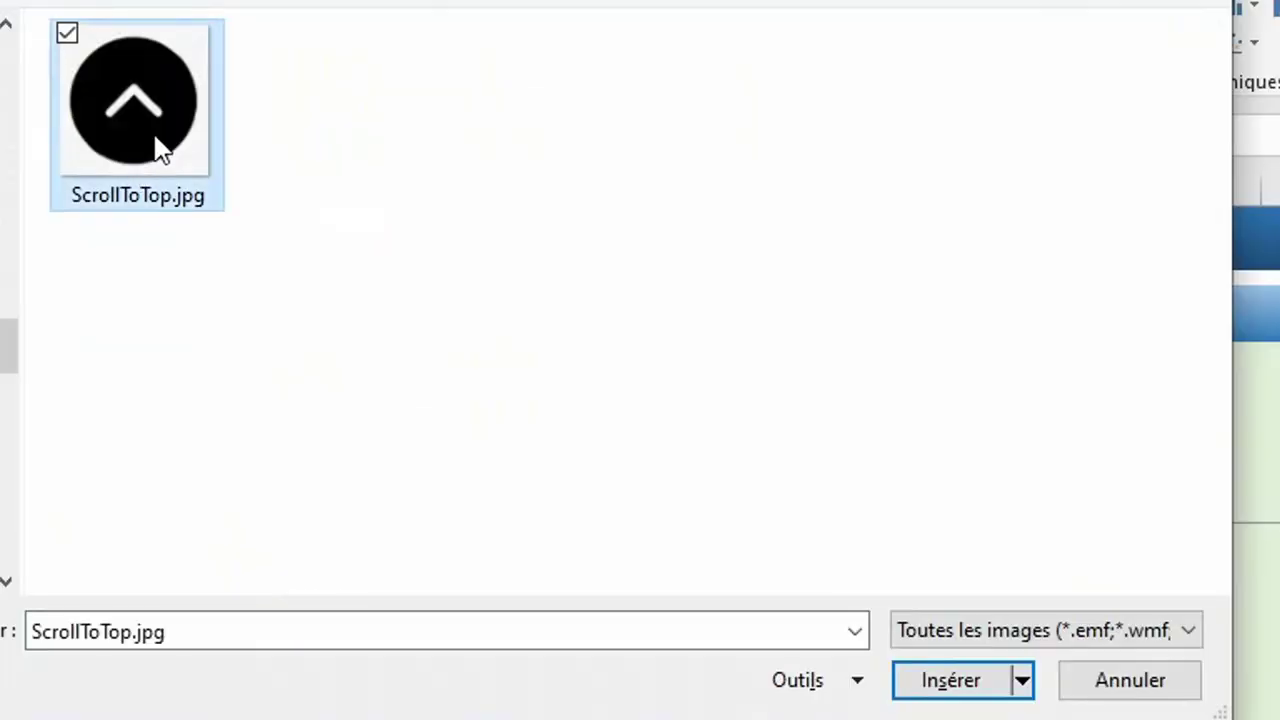
{"action": "double_click", "coordinate": [160, 148]}
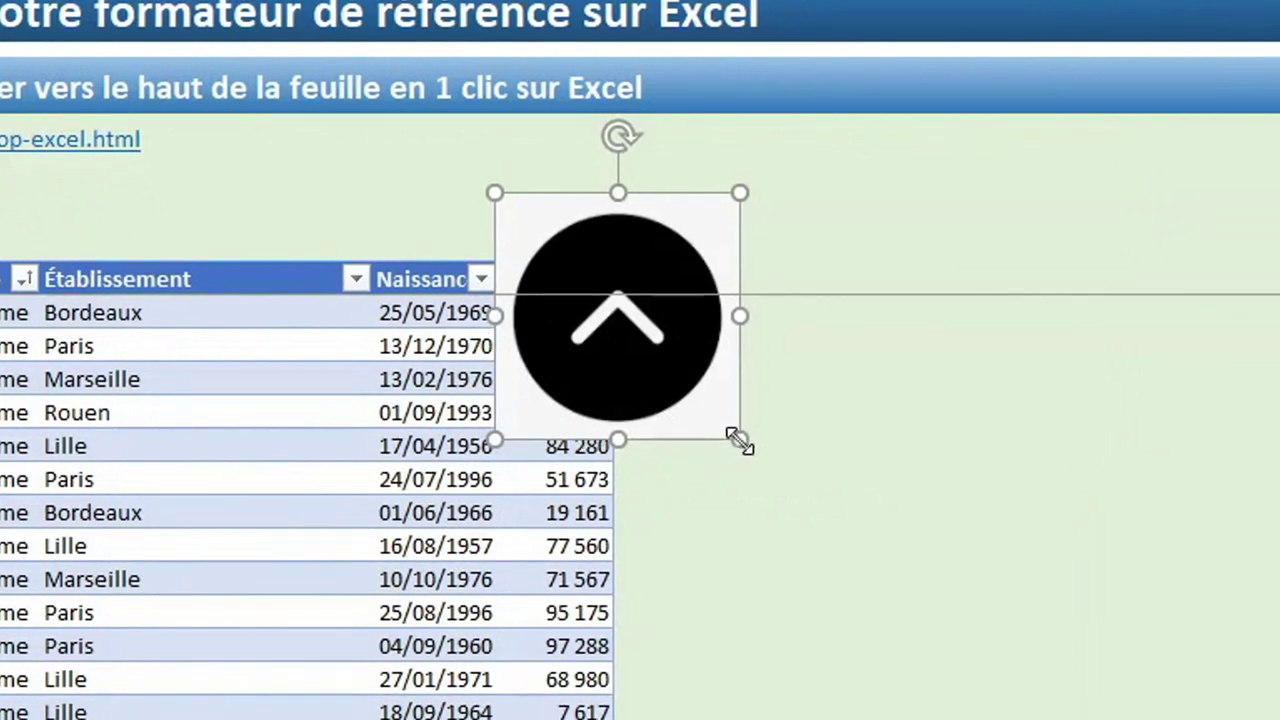
{"action": "left_click_drag", "start_coordinate": [737, 442], "coordinate": [667, 366]}
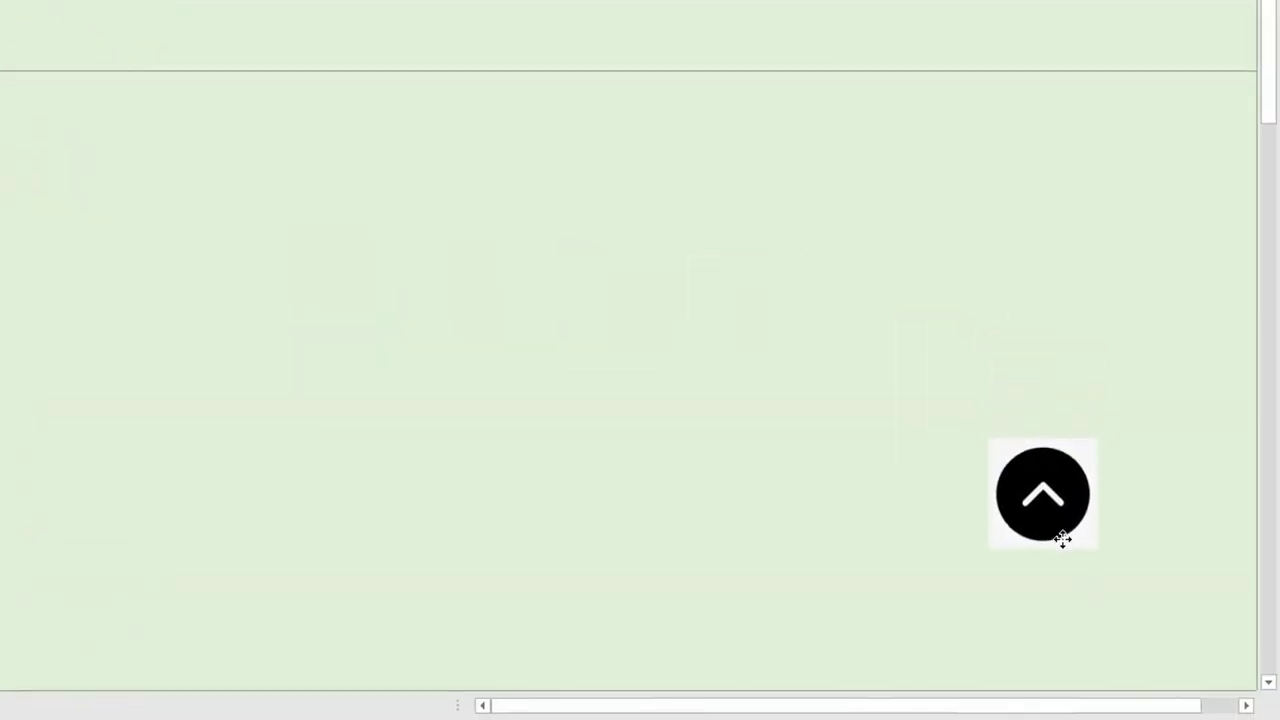
{"action": "left_click_drag", "start_coordinate": [1062, 539], "coordinate": [1154, 583]}
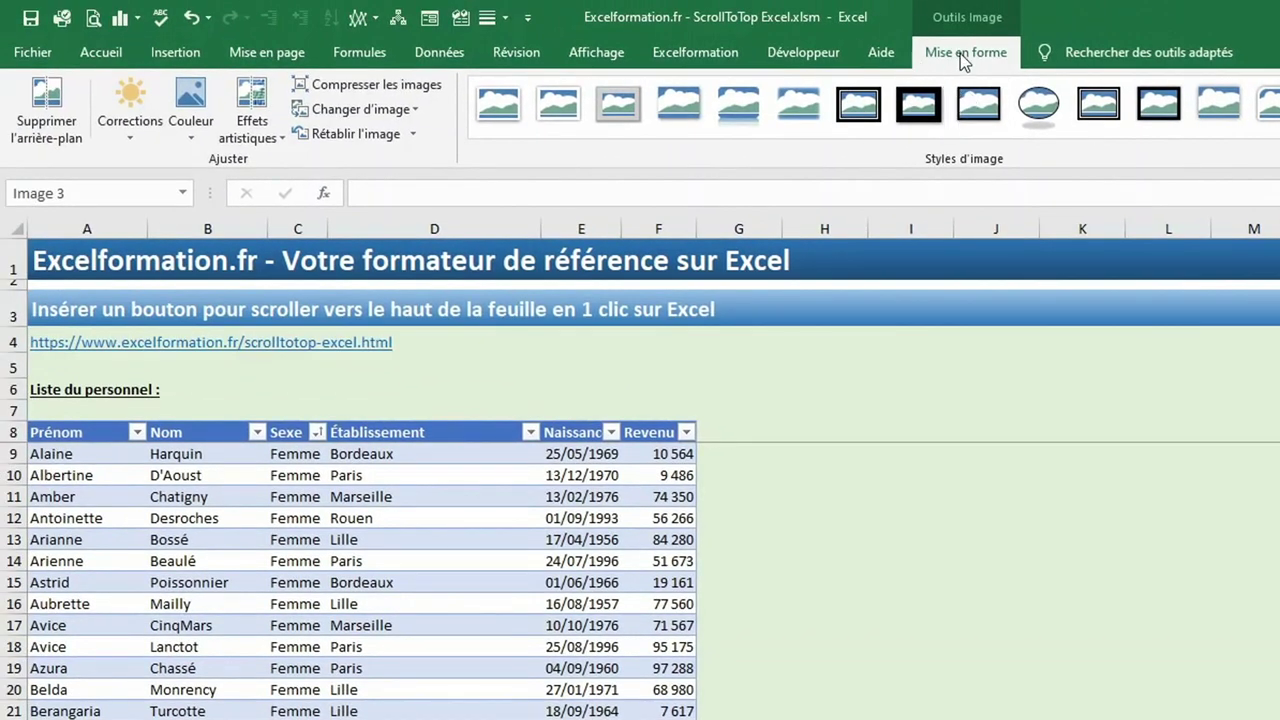
- Set the picture's white background as the transparent colour, then apply a blue recolour swatch
{"action": "left_click", "coordinate": [190, 110]}
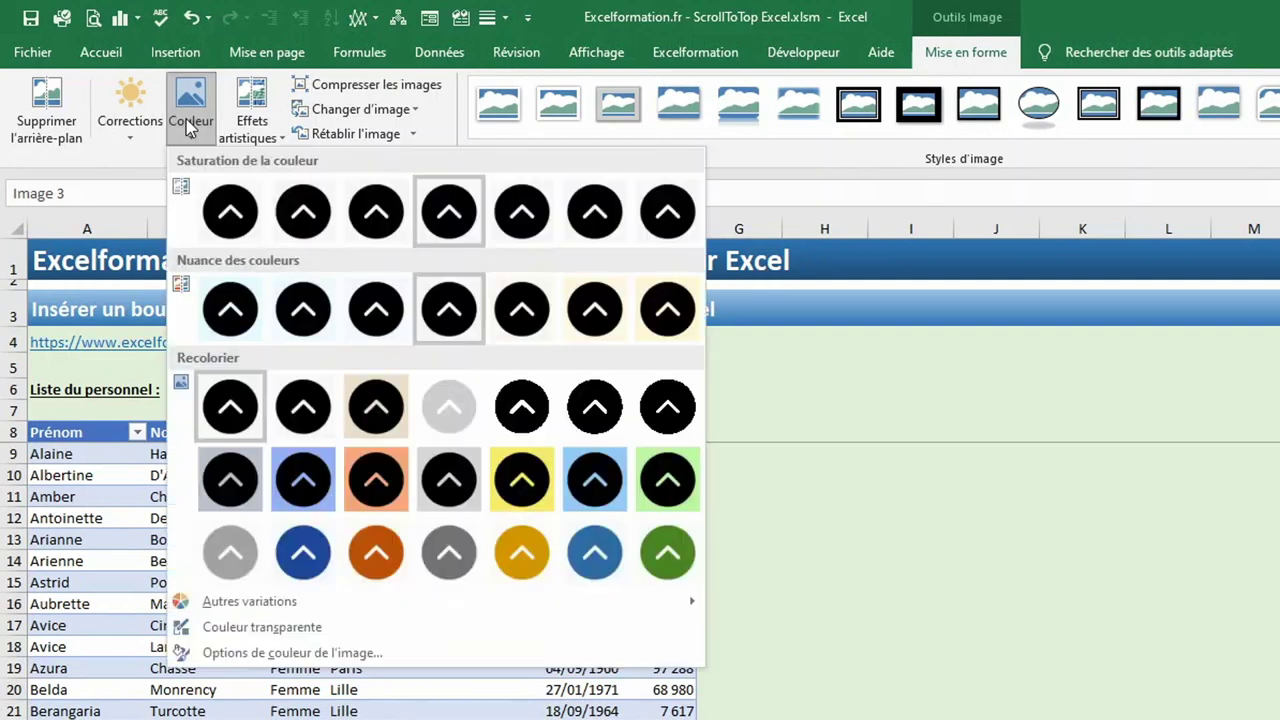
{"action": "left_click", "coordinate": [334, 627]}
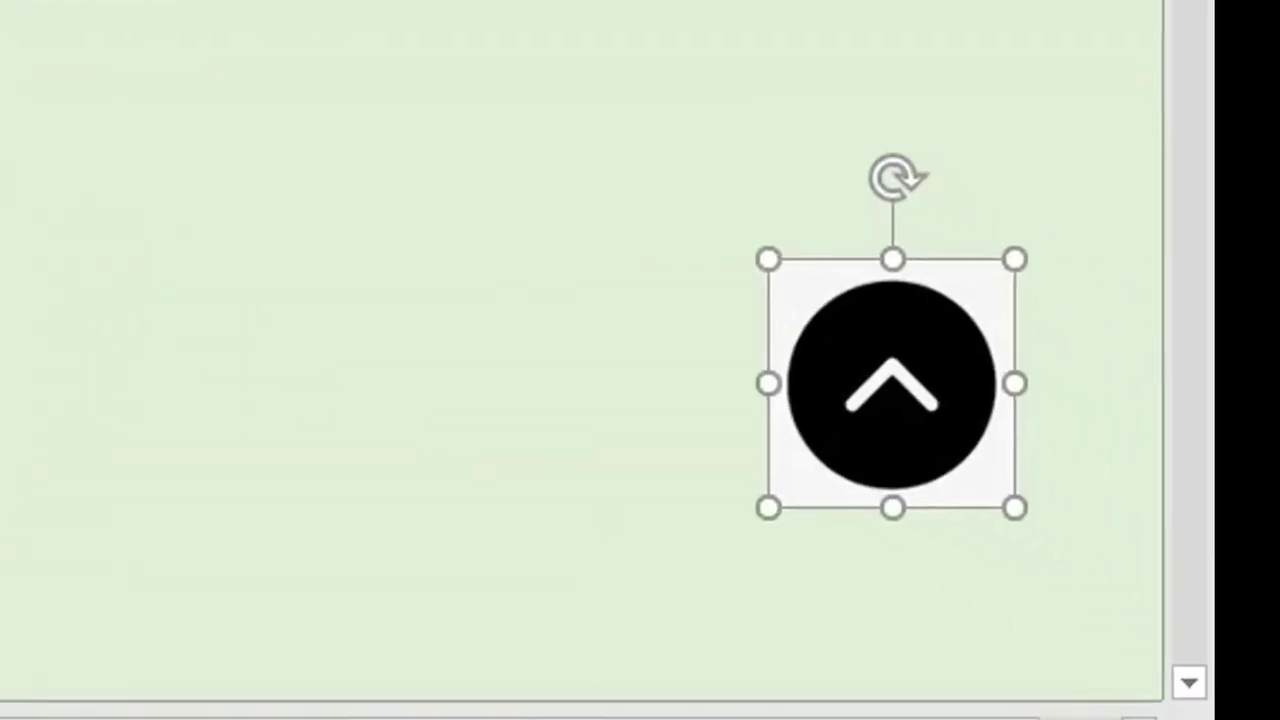
{"action": "left_click", "coordinate": [806, 277]}
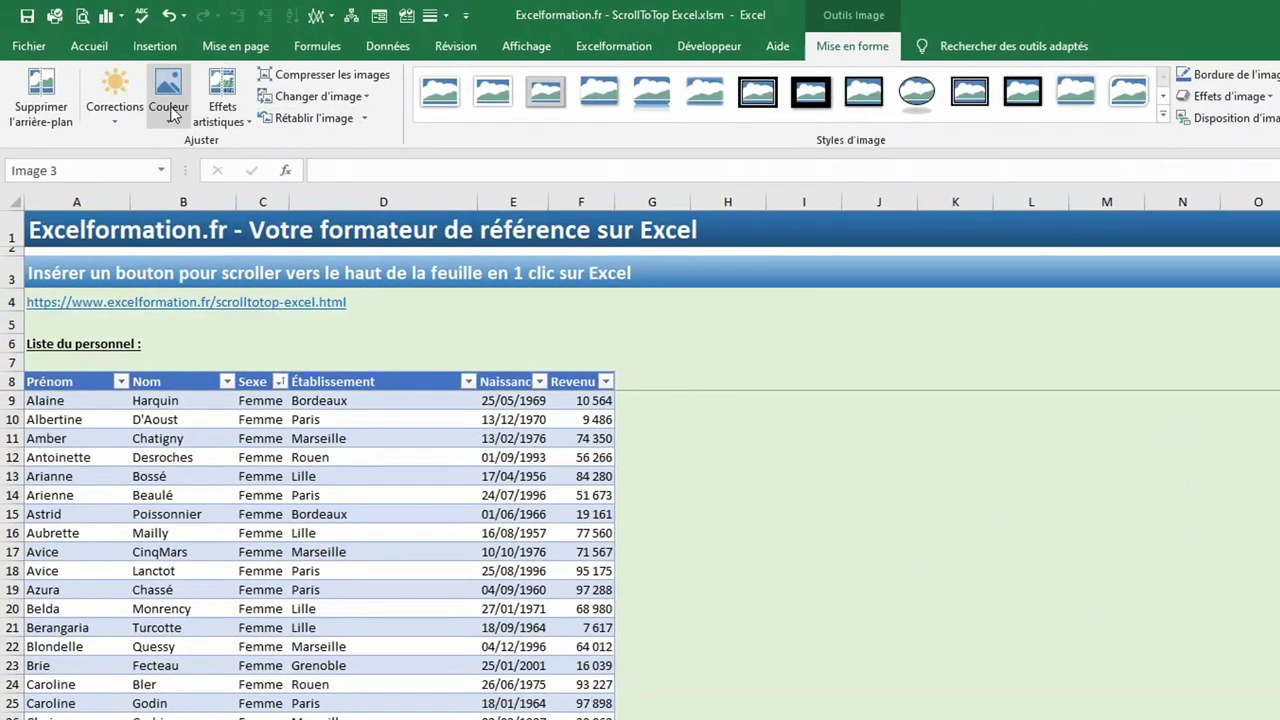
{"action": "left_click", "coordinate": [168, 100]}
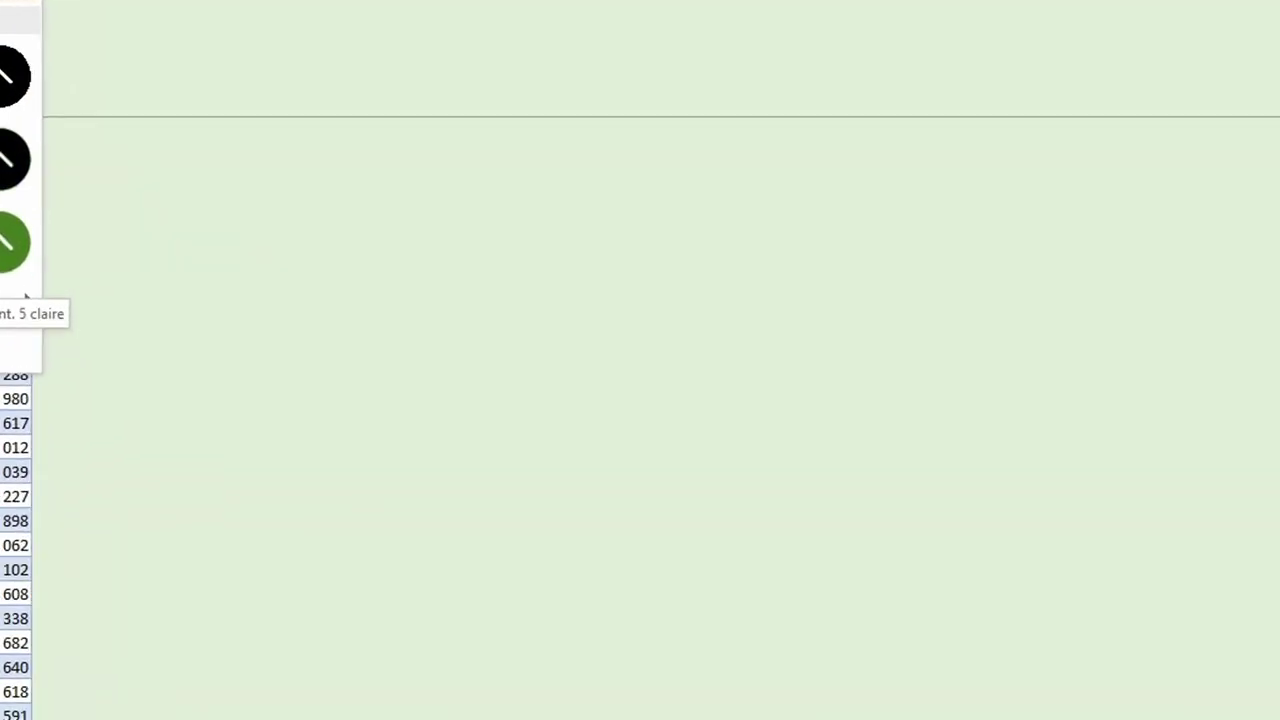
{"action": "left_click", "coordinate": [525, 488]}
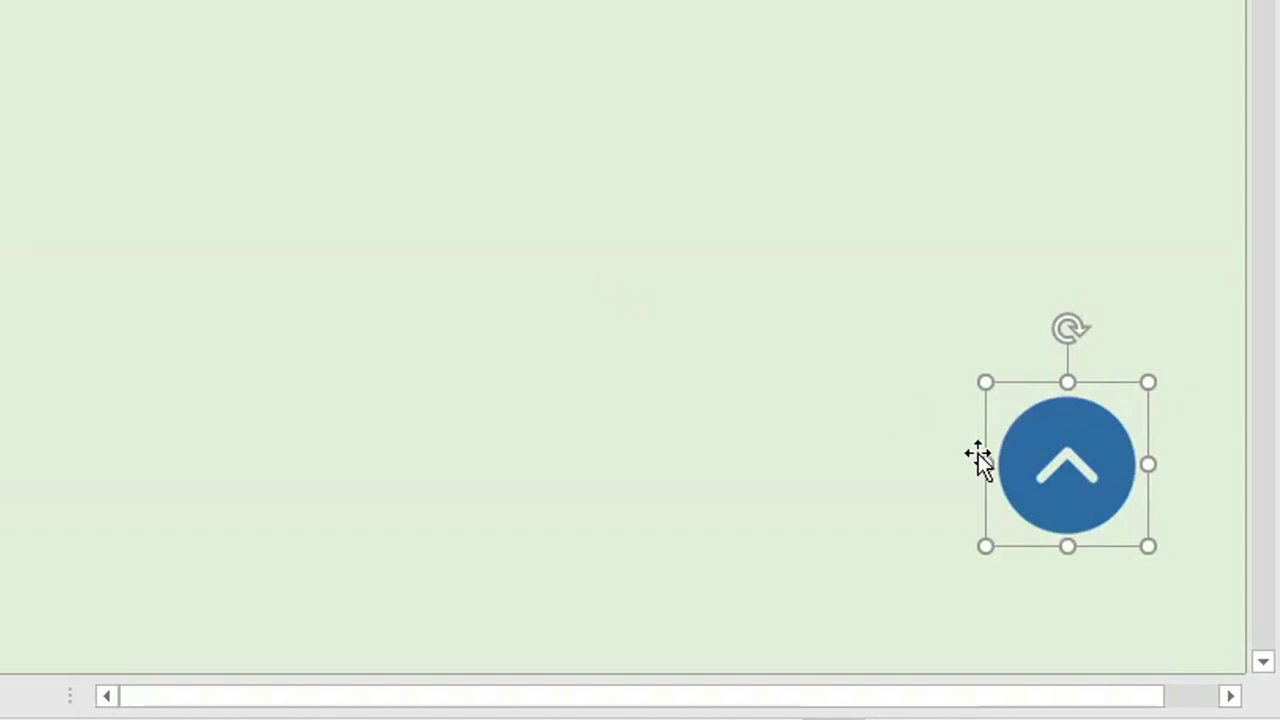
- Open Affecter une macro for the blue arrow and enter the macro name remonter
{"action": "right_click", "coordinate": [1080, 470]}
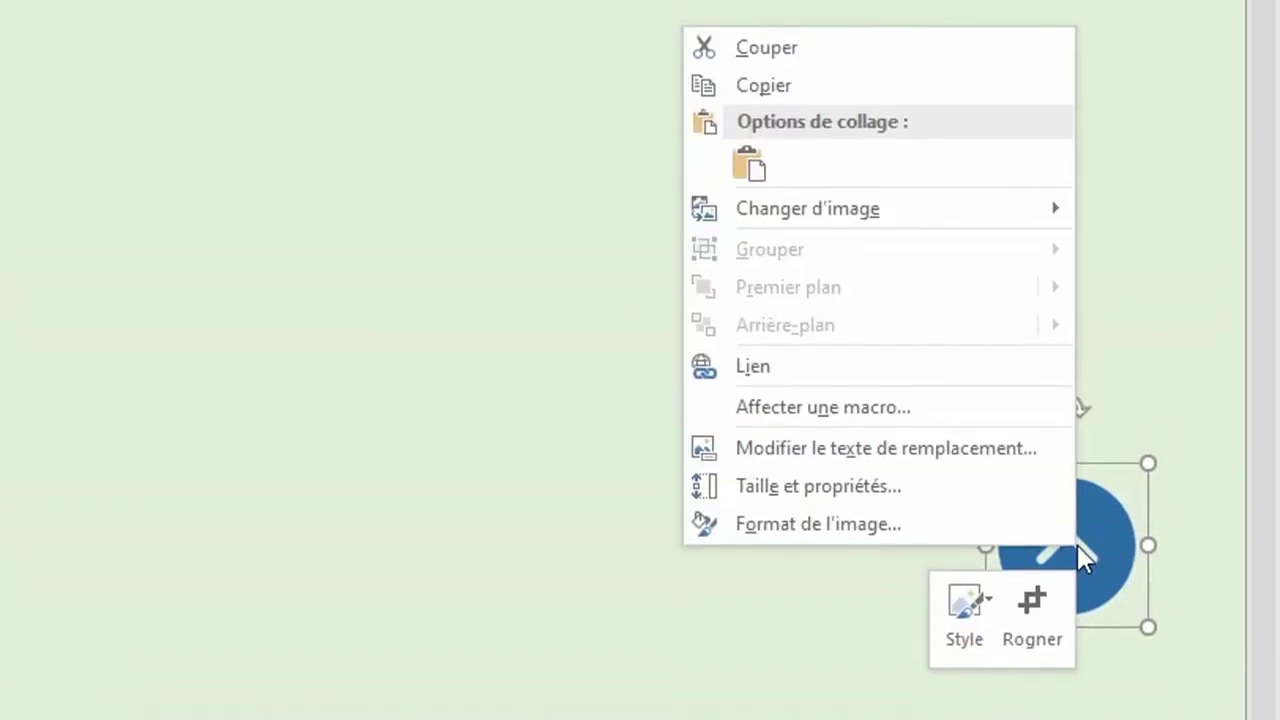
{"action": "left_click", "coordinate": [995, 424]}
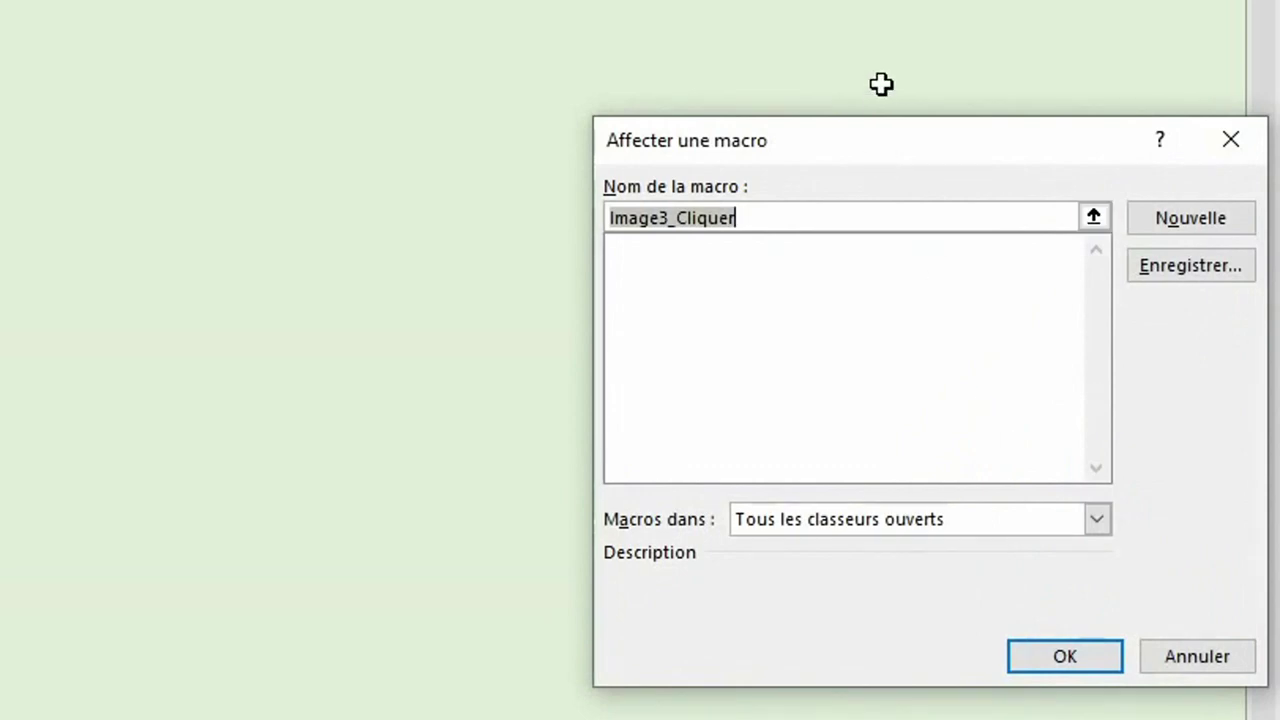
{"action": "mouse_move", "coordinate": [883, 148]}
{"action": "left_mouse_down"}
{"action": "mouse_move", "coordinate": [651, 126]}
{"action": "mouse_move", "coordinate": [0, 0]}
{"action": "left_mouse_up"}
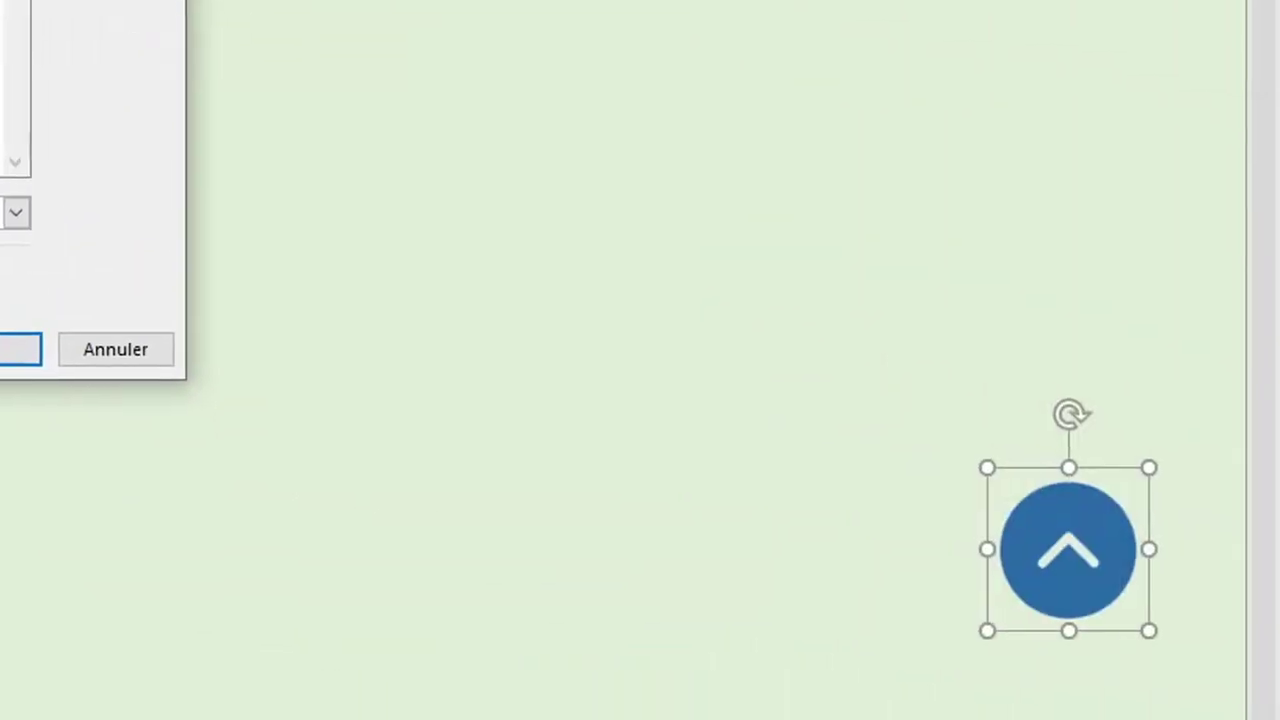
{"action": "left_click_drag", "start_coordinate": [83, 11], "coordinate": [222, 92]}
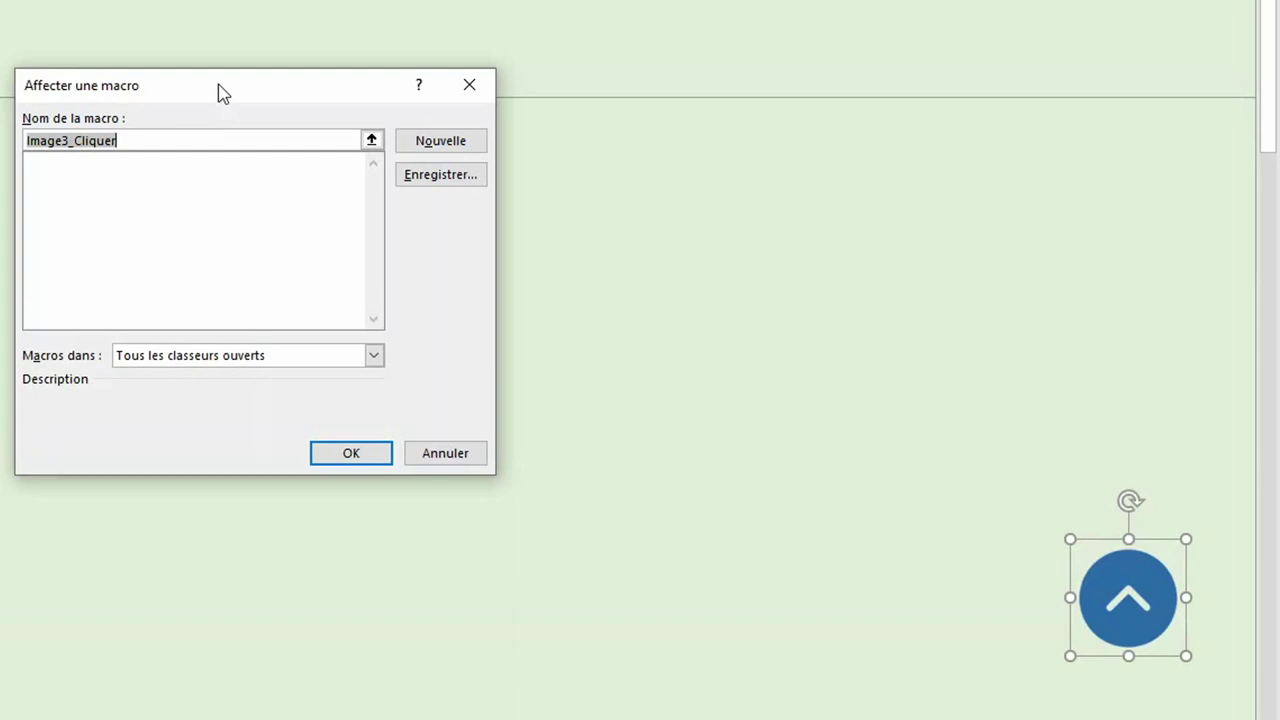
{"action": "type", "text": "re"}
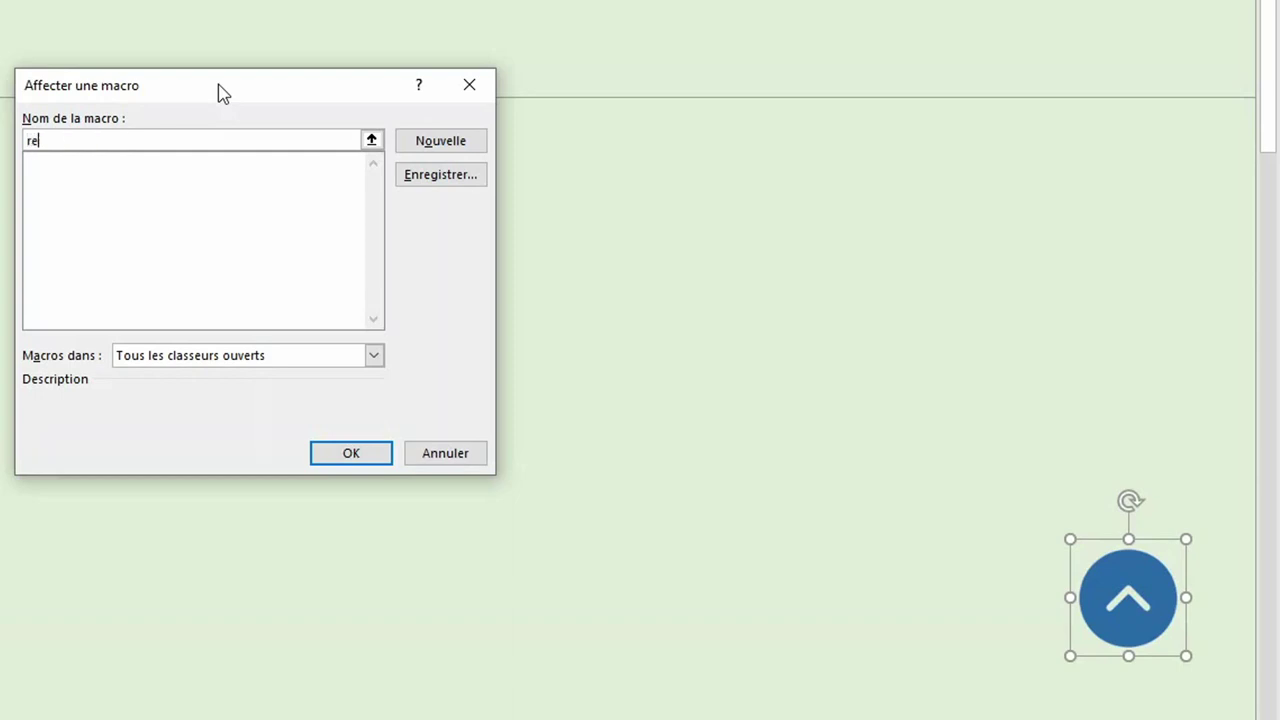
{"action": "type", "text": "mon"}
{"action": "type", "text": "ter"}
- Create the remonter macro with the line ActiveWindow.ScrollRow = 1
{"action": "left_click", "coordinate": [474, 150]}
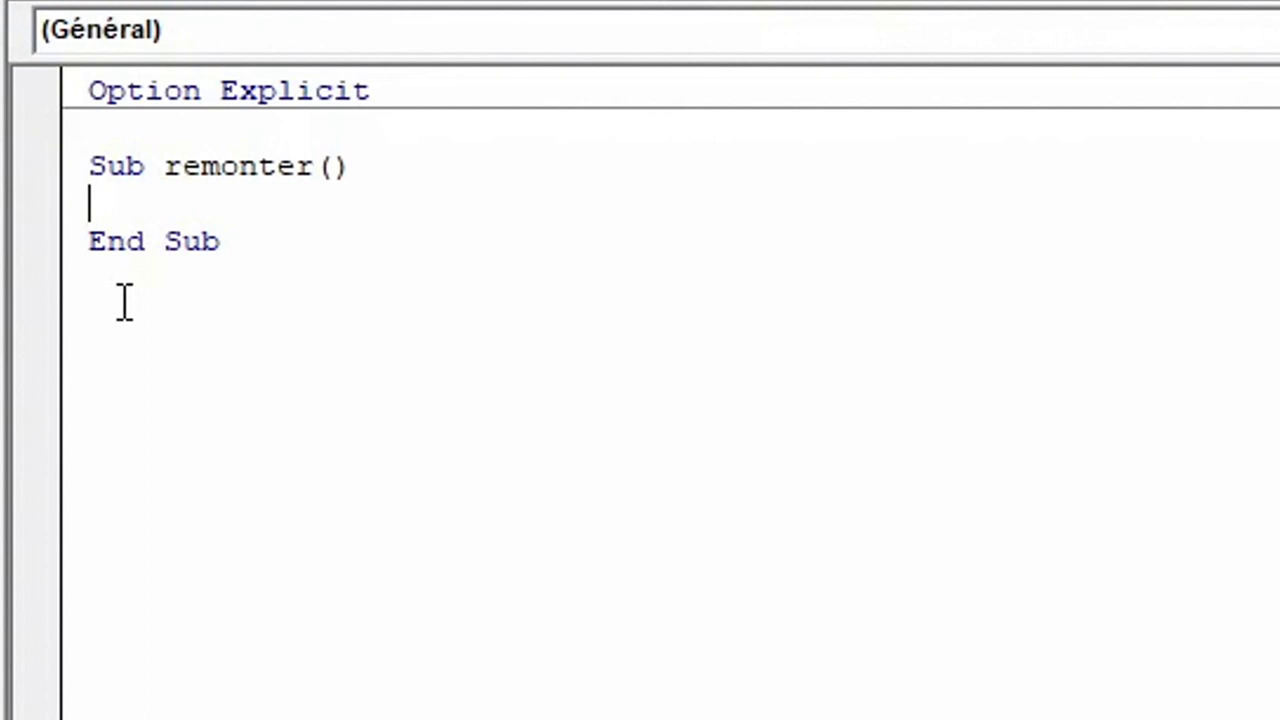
{"action": "key", "text": "Tab"}
{"action": "type", "text": "activewi"}
{"action": "key", "text": "ctrl+space"}
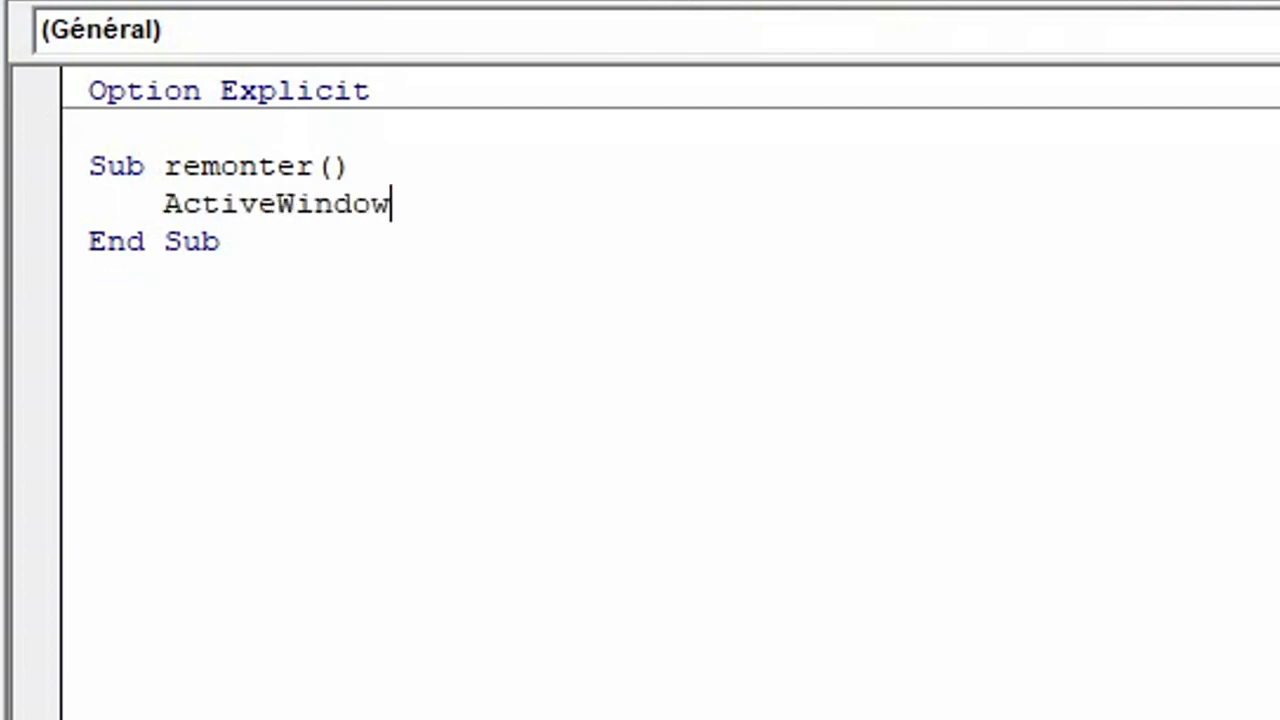
{"action": "type", "text": ".scr"}
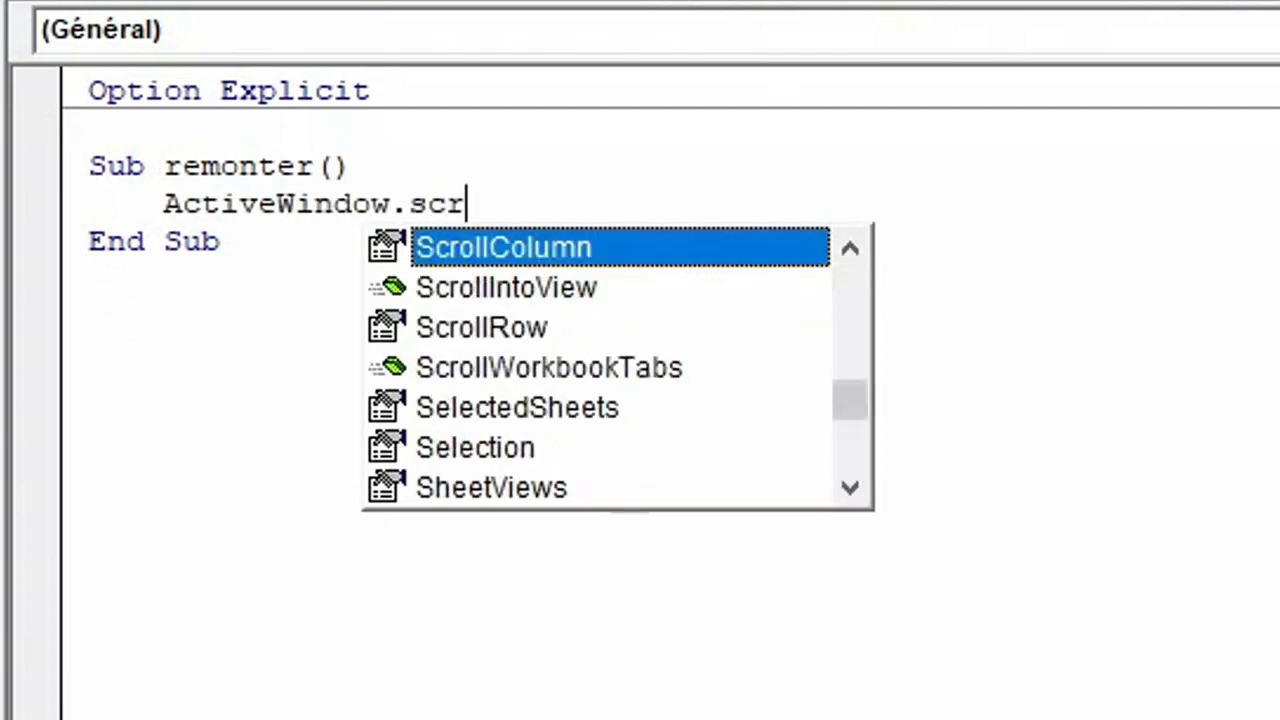
{"action": "key", "text": "Down"}
{"action": "key", "text": "Down"}
{"action": "key", "text": "Tab"}
{"action": "type", "text": "= 1"}
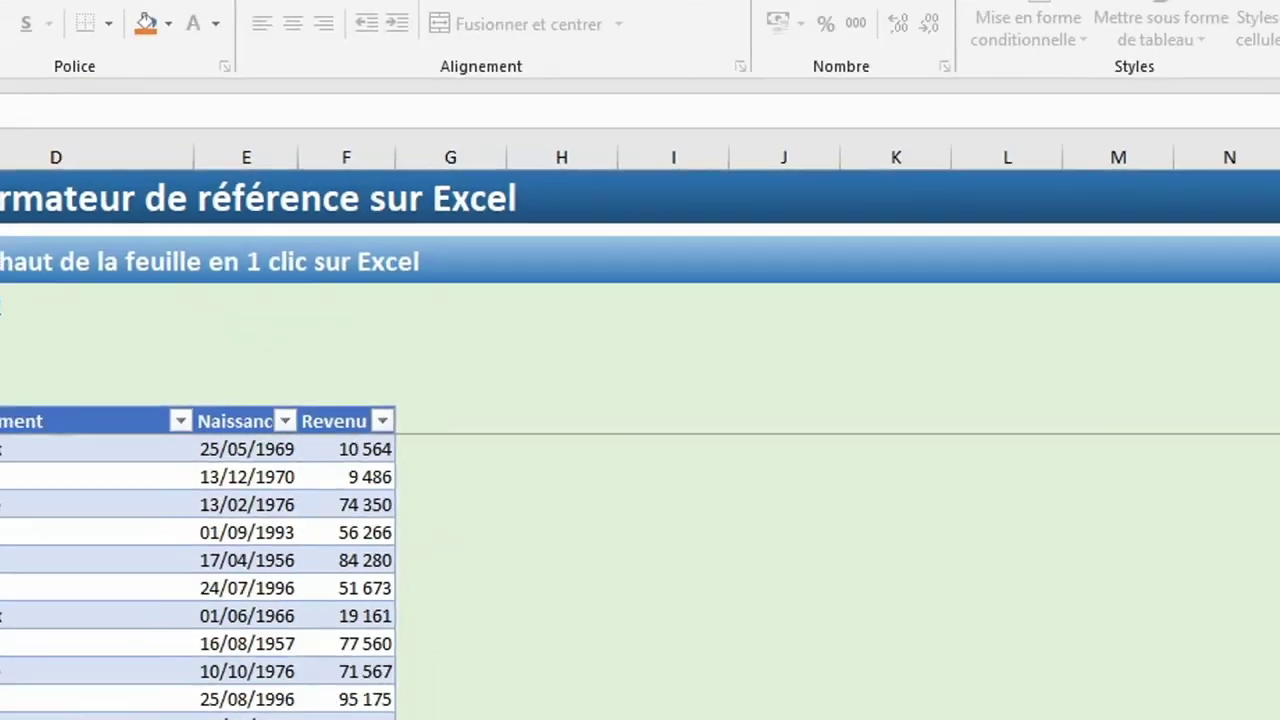
- Scroll down the staff list and use the blue arrow to jump back to the top rows
{"action": "scroll", "coordinate": [589, 480], "scroll_direction": "down", "scroll_amount": 4}
{"action": "scroll", "coordinate": [589, 480], "scroll_direction": "down", "scroll_amount": 1}
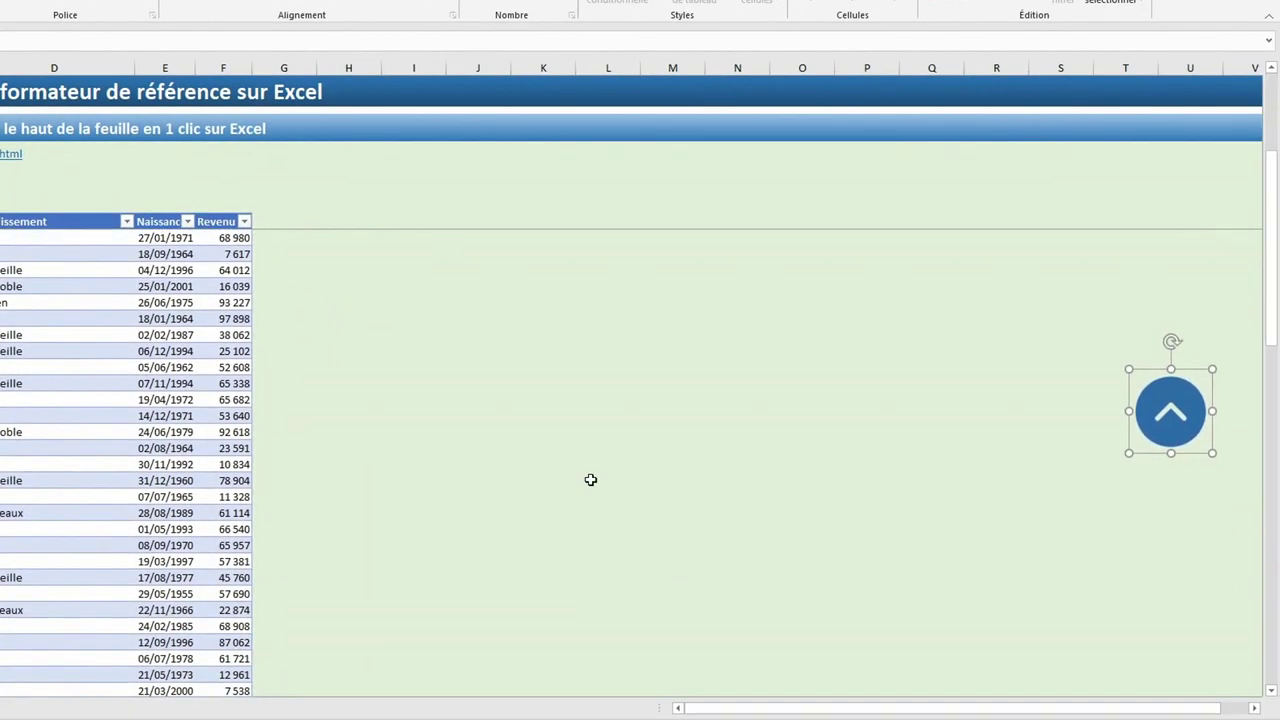
{"action": "left_click", "coordinate": [843, 537]}
{"action": "left_click", "coordinate": [1155, 418]}
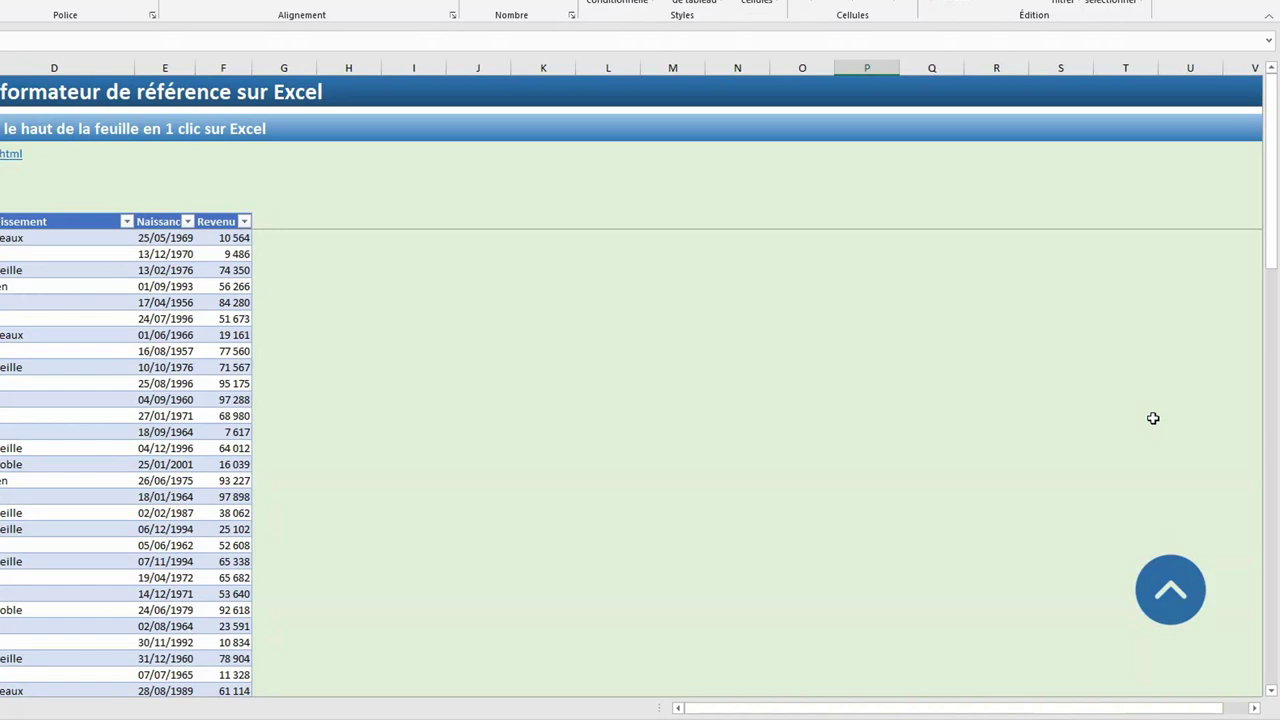
{"action": "scroll", "coordinate": [949, 583], "scroll_direction": "down", "scroll_amount": 3}
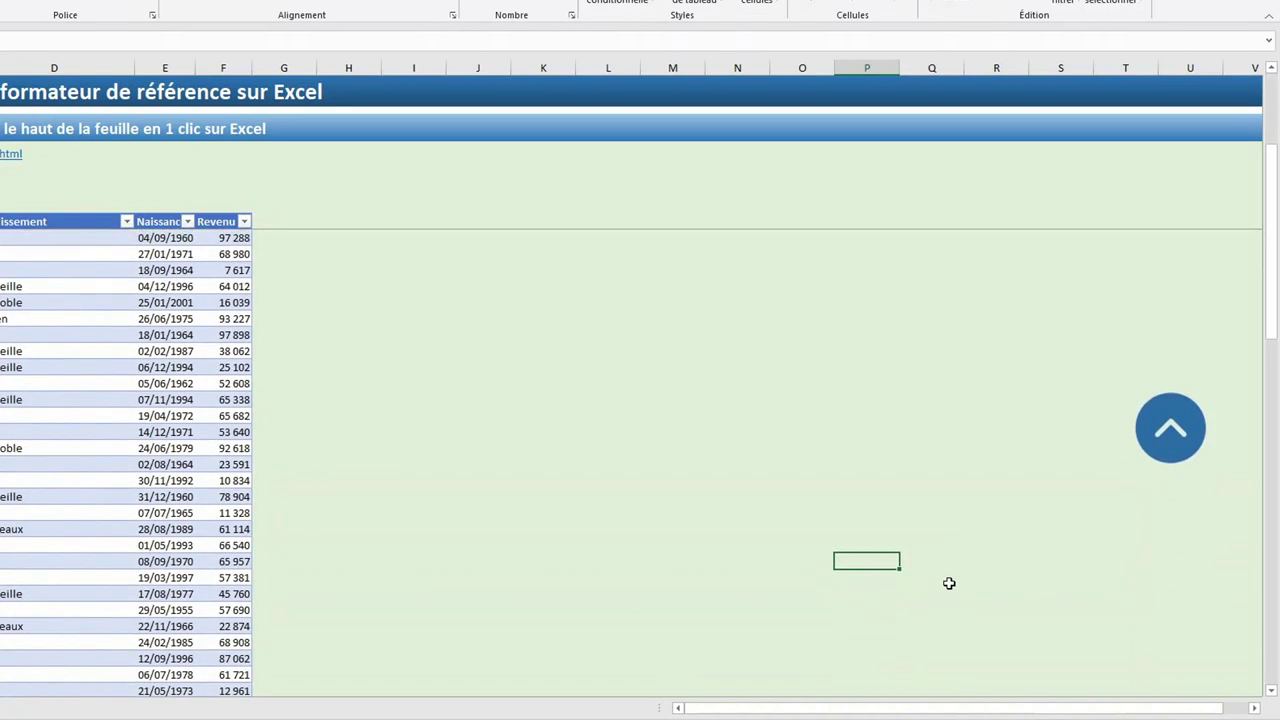
{"action": "scroll", "coordinate": [949, 583], "scroll_direction": "down", "scroll_amount": 4}
{"action": "scroll", "coordinate": [949, 583], "scroll_direction": "down", "scroll_amount": 2}
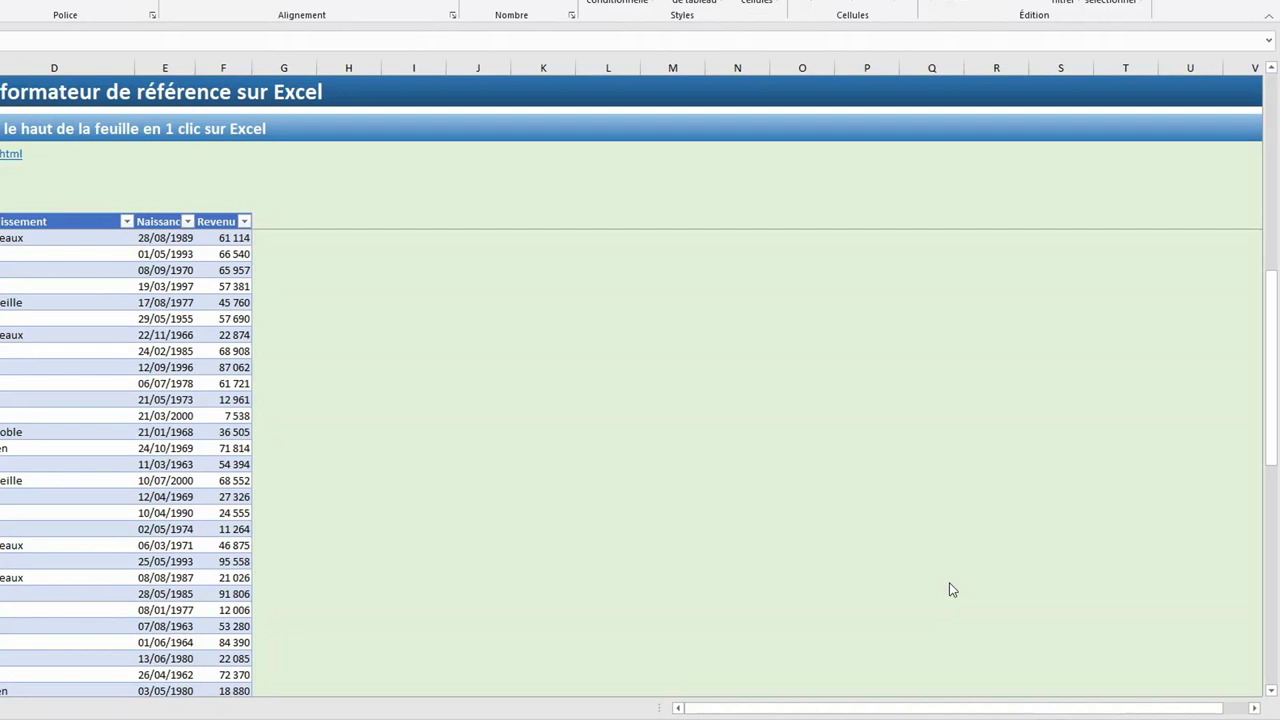
{"action": "scroll", "coordinate": [951, 590], "scroll_direction": "up", "scroll_amount": 5}
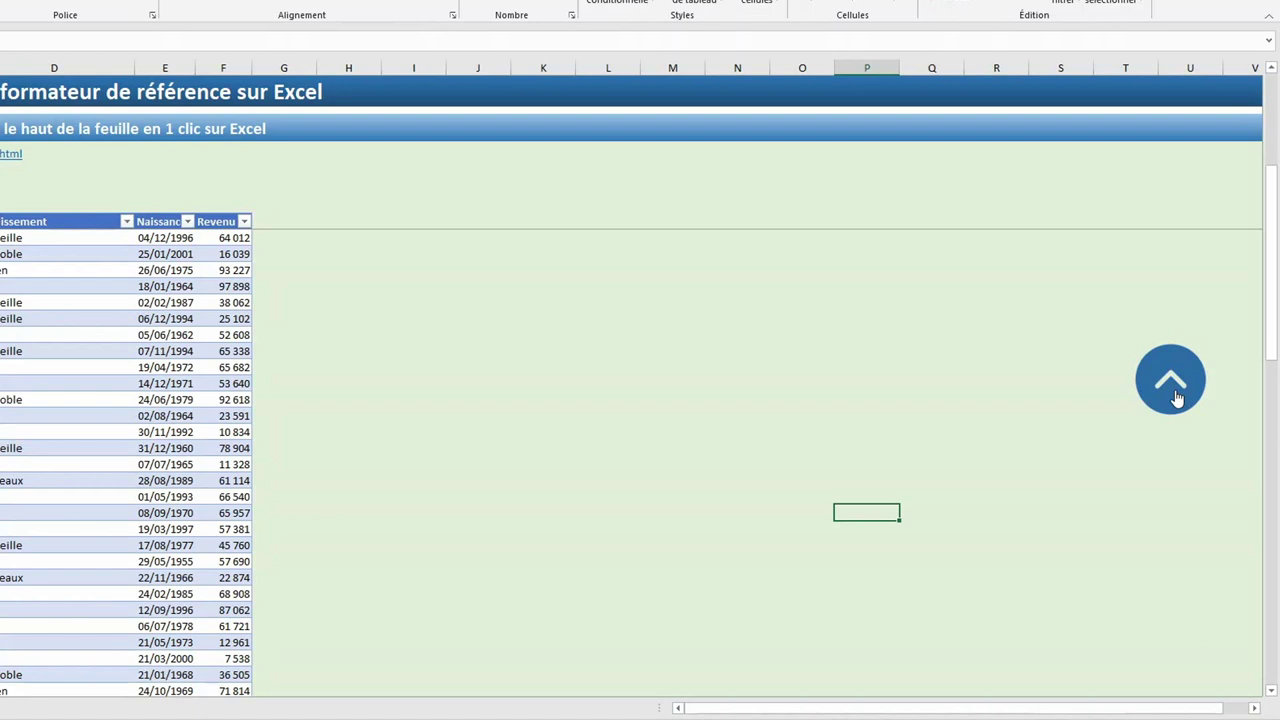
{"action": "left_click", "coordinate": [1177, 398]}
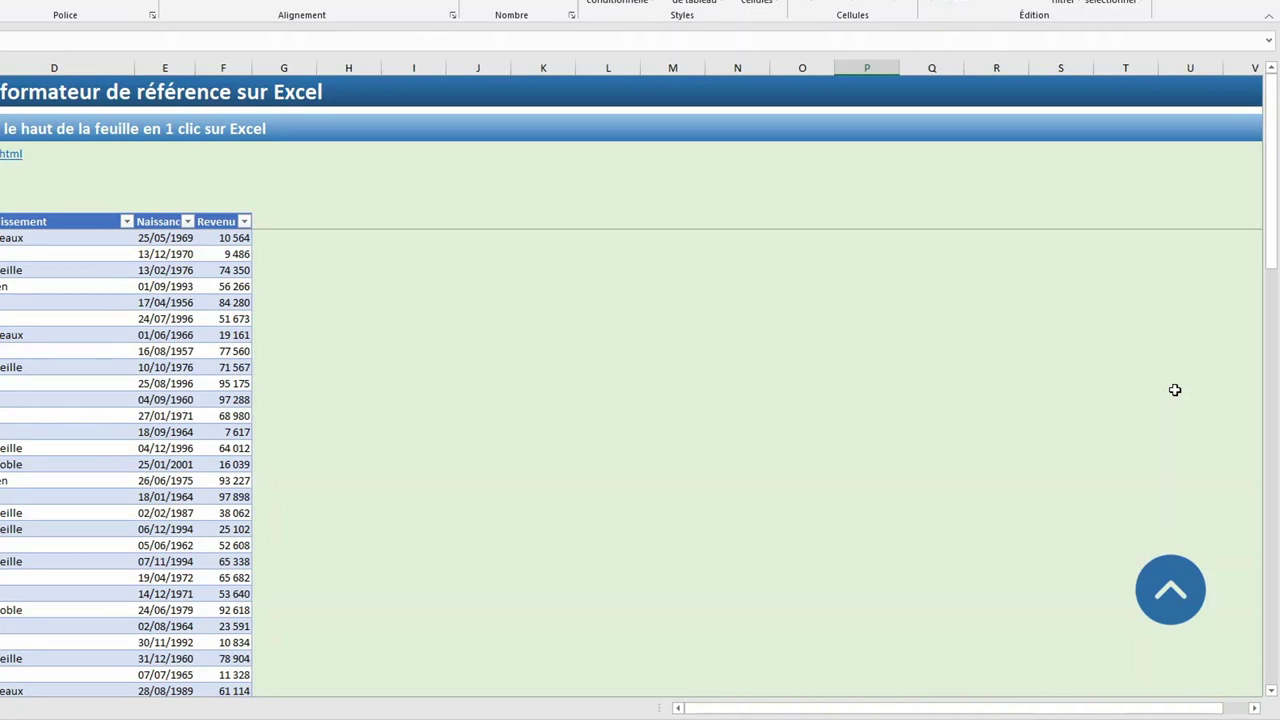
- Rename Image 3 to Top in the Selection Pane, then close the pane
{"action": "right_click", "coordinate": [1172, 578]}
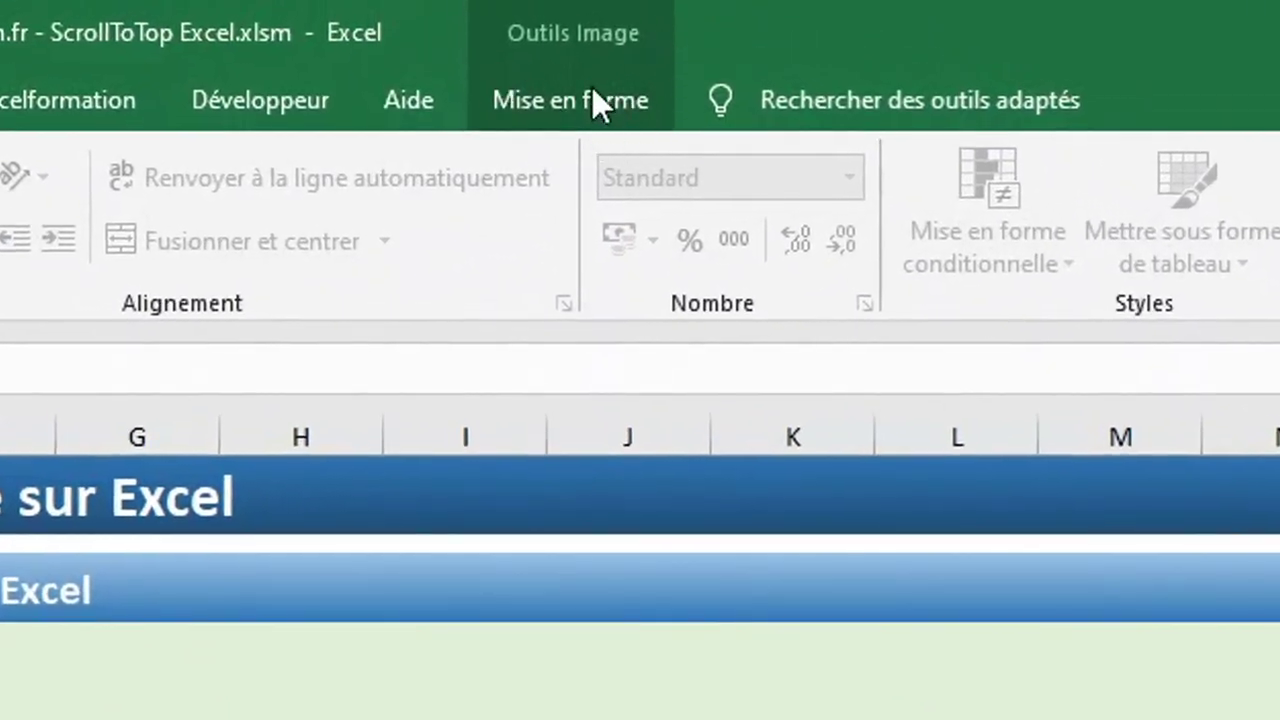
{"action": "left_click", "coordinate": [592, 92]}
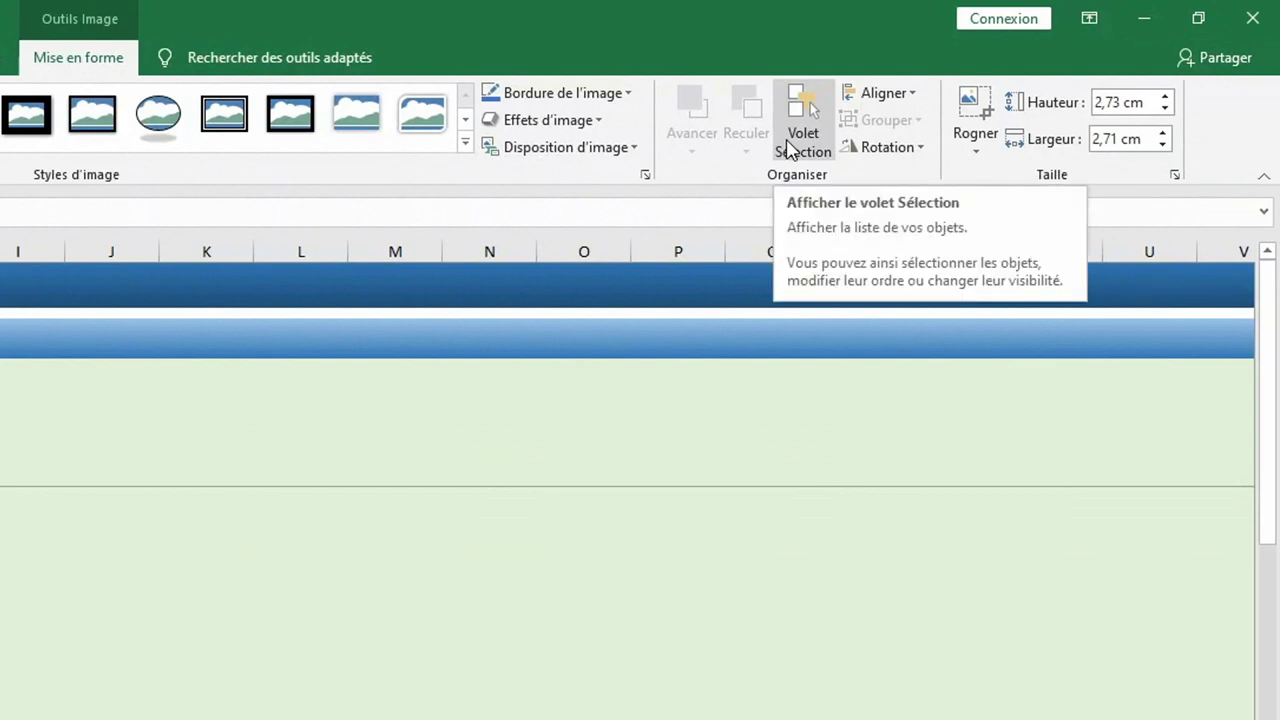
{"action": "left_click", "coordinate": [790, 145]}
{"action": "left_click", "coordinate": [1068, 352]}
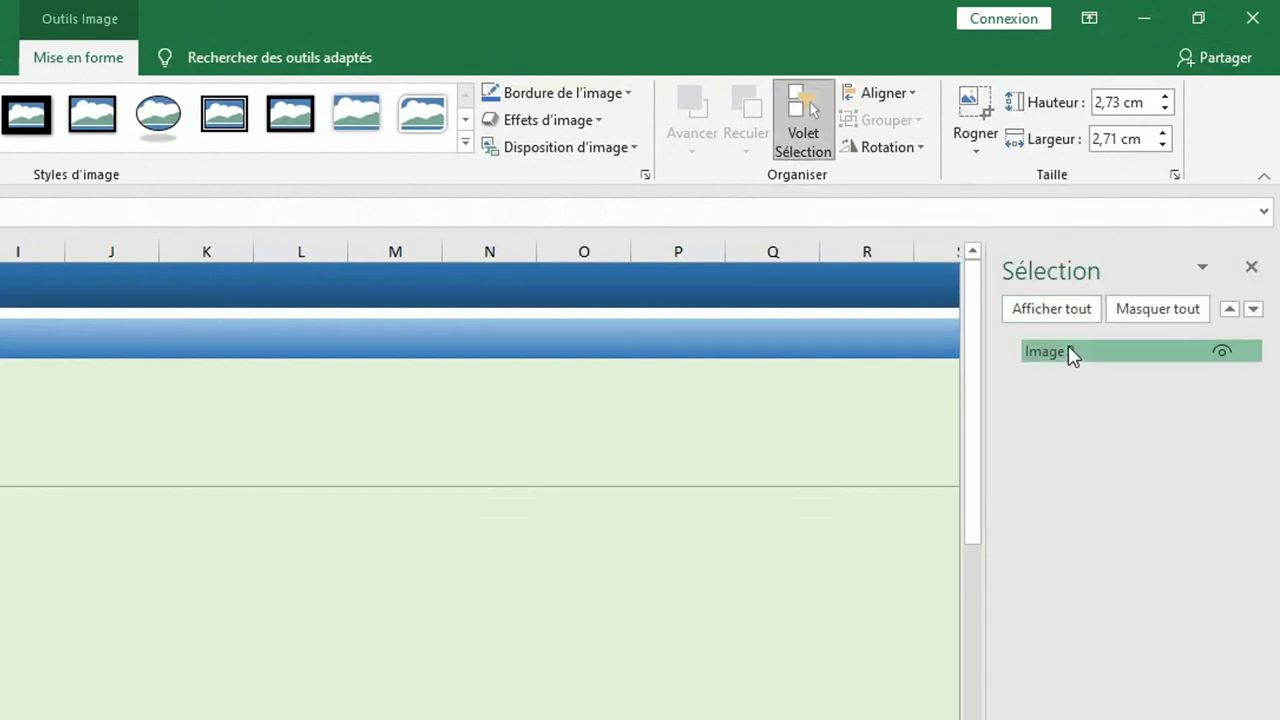
{"action": "left_click", "coordinate": [1068, 352]}
{"action": "left_click_drag", "start_coordinate": [1086, 350], "coordinate": [975, 345]}
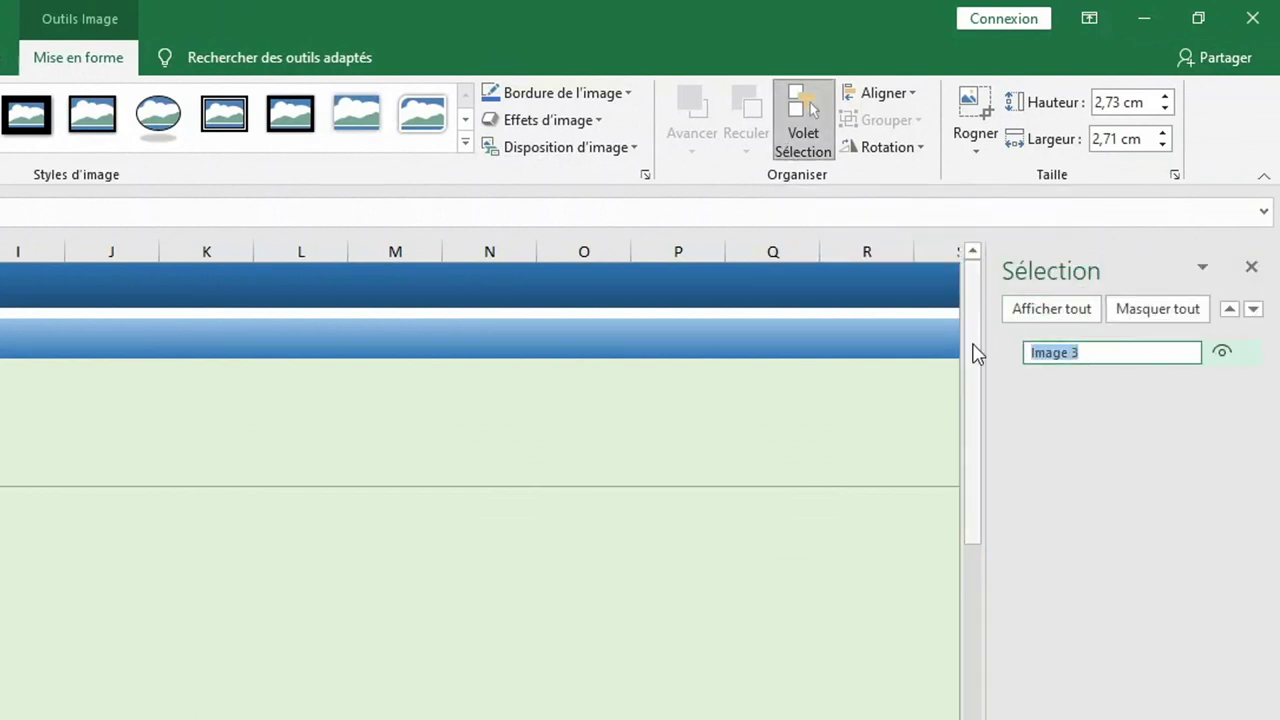
{"action": "type", "text": "Top"}
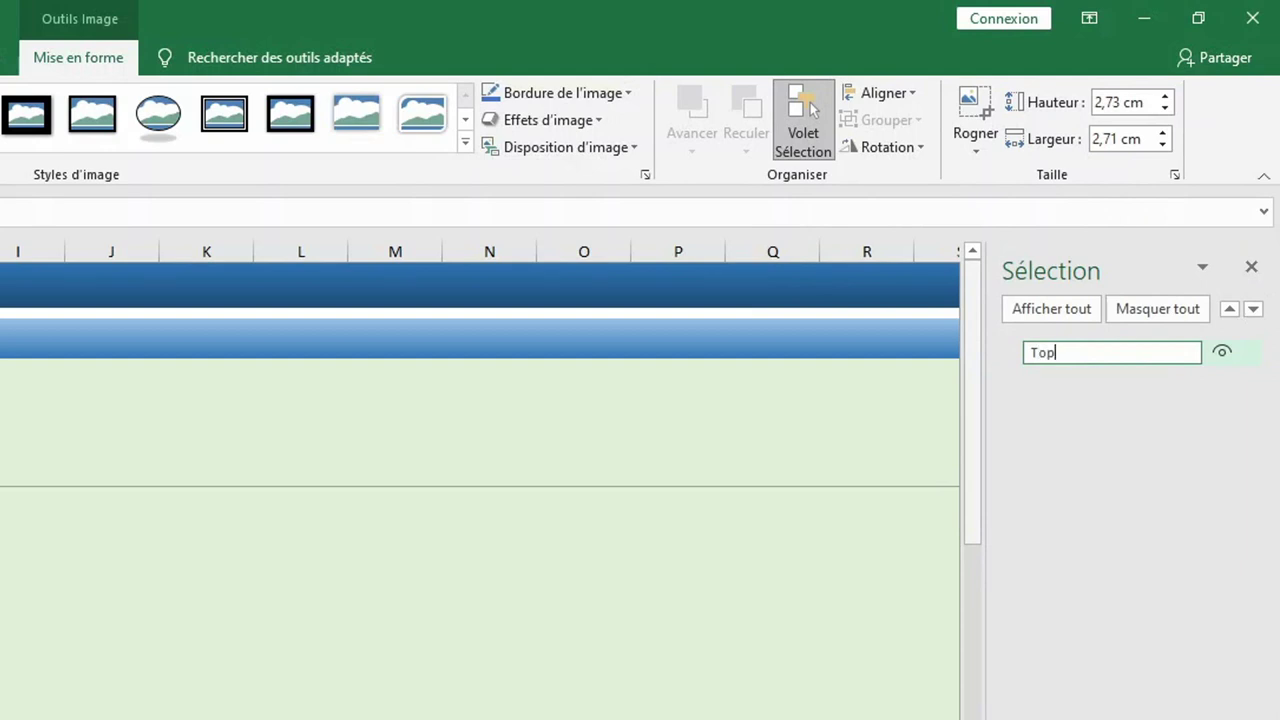
{"action": "key", "text": "Return"}
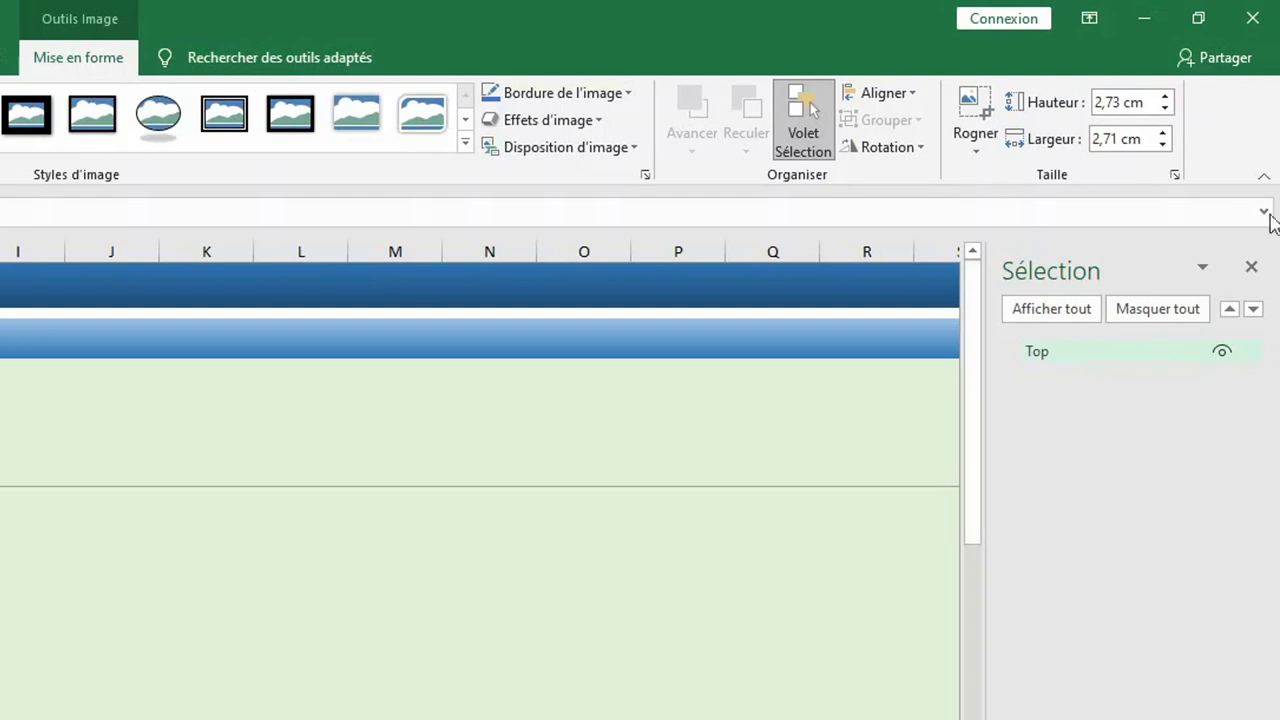
{"action": "left_click", "coordinate": [1251, 268]}
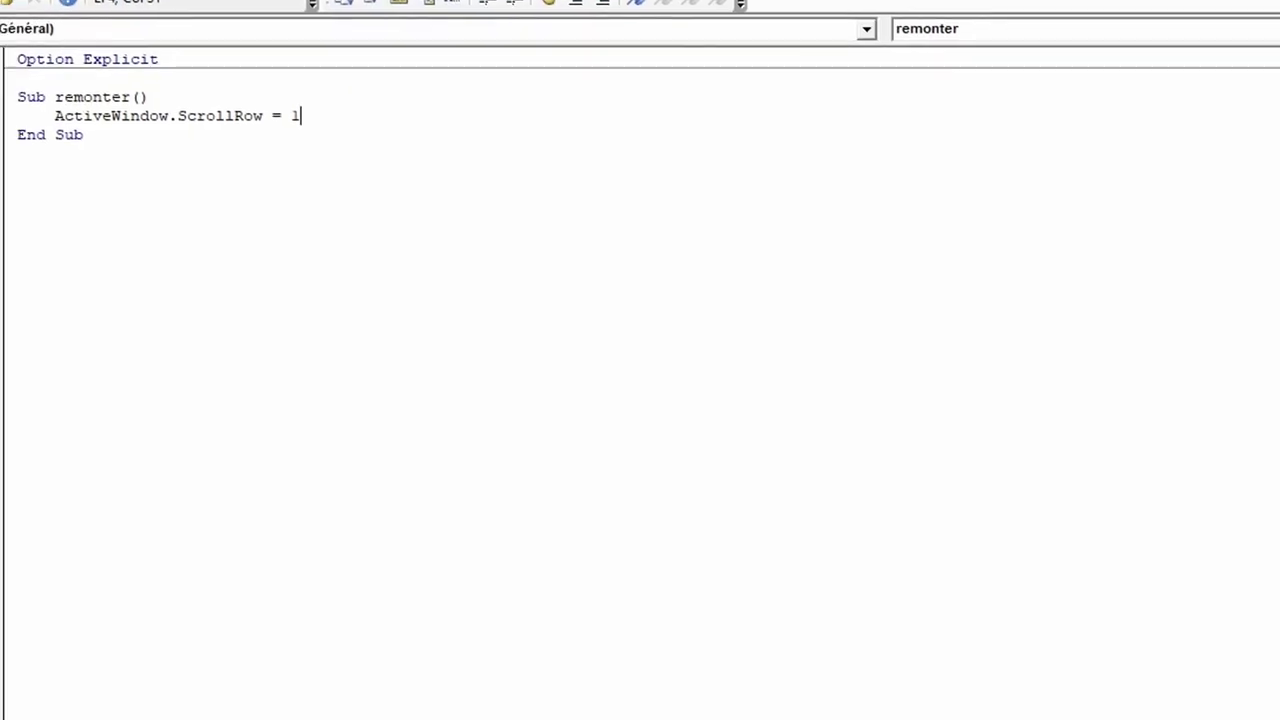
- Add Sub remonterBouton below the first macro, declaring Dim r As Range
{"action": "left_click", "coordinate": [157, 138]}
{"action": "key", "text": "Return"}
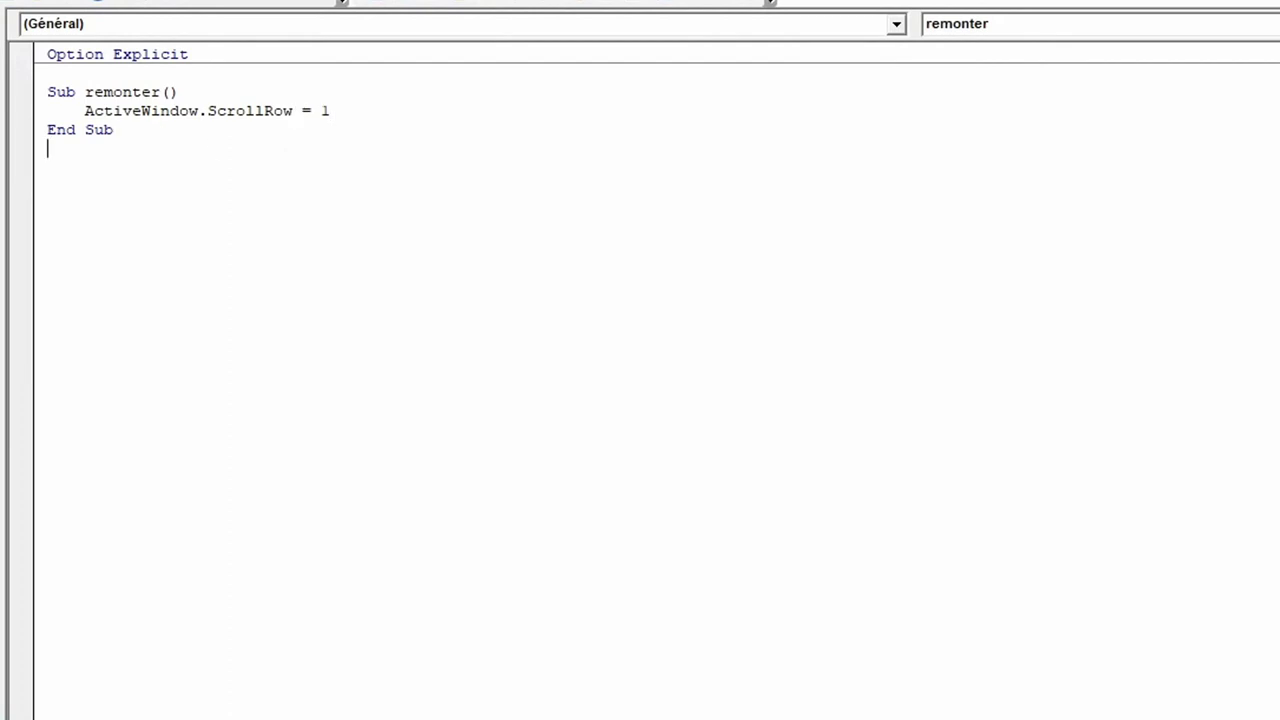
{"action": "key", "text": "Return"}
{"action": "type", "text": "sub "}
{"action": "type", "text": "remonter"}
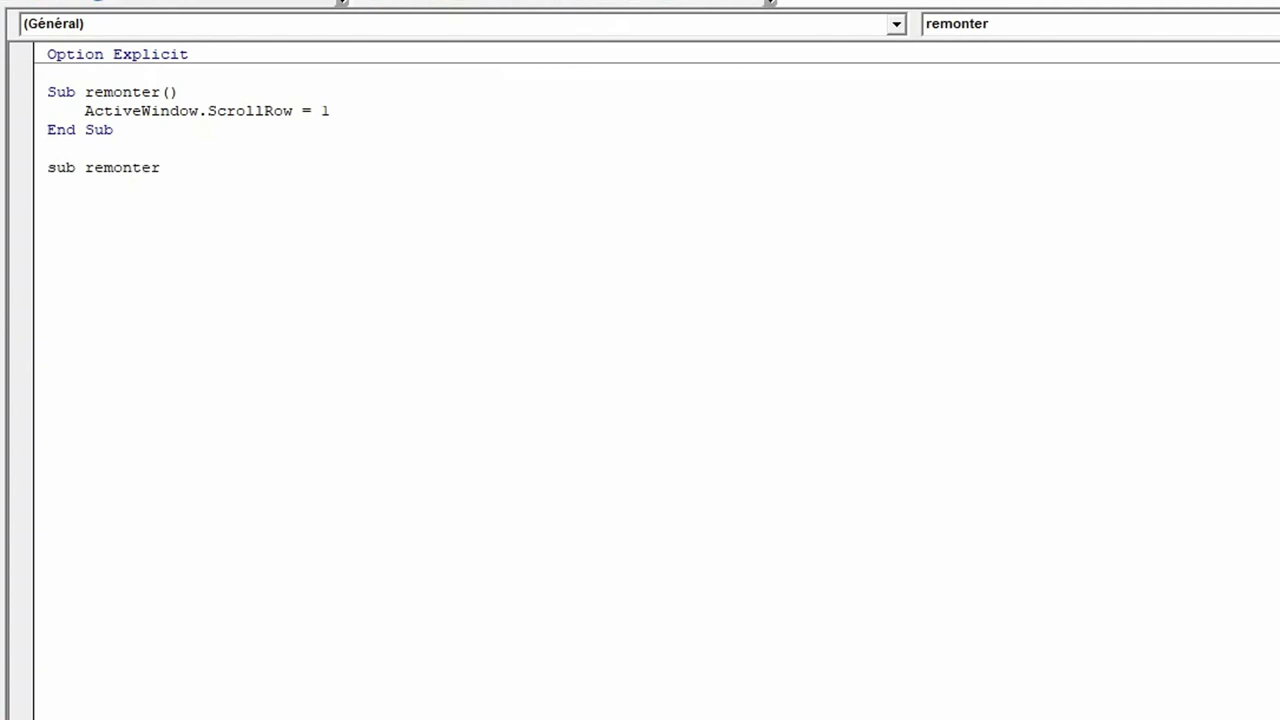
{"action": "type", "text": "Bouto"}
{"action": "type", "text": "n"}
{"action": "key", "text": "Return"}
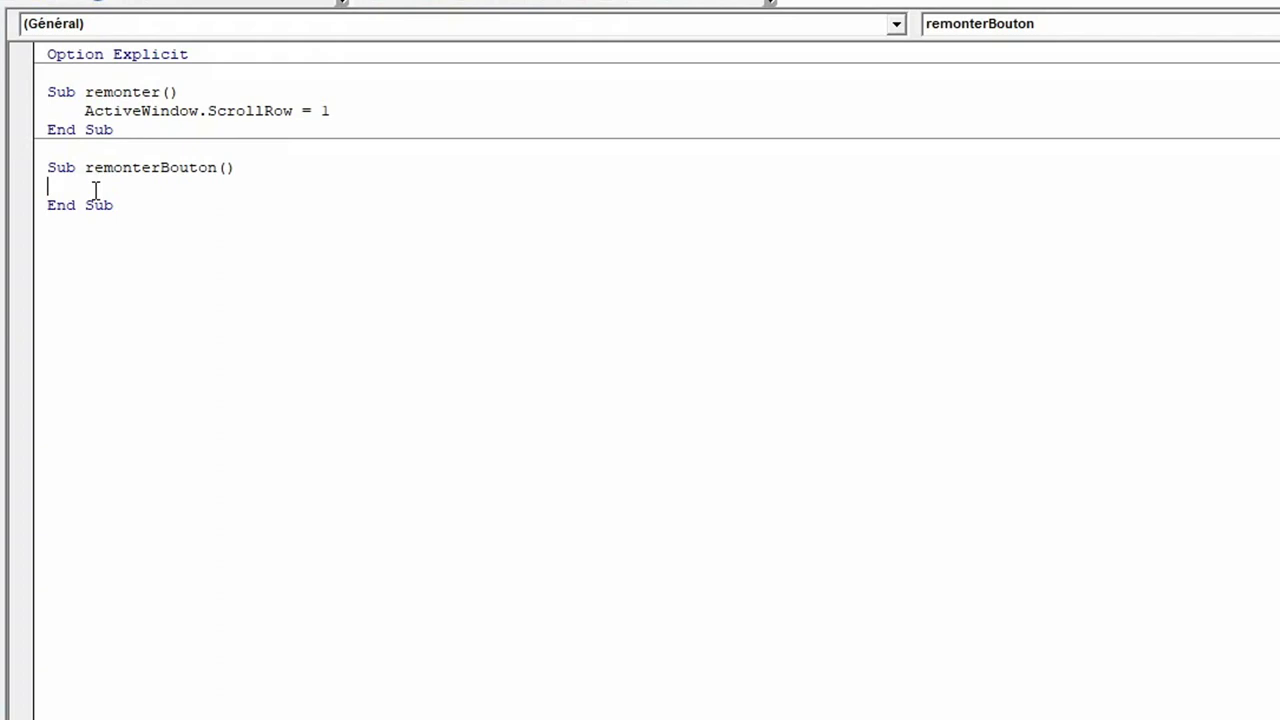
{"action": "key", "text": "Tab"}
{"action": "type", "text": "dim"}
{"action": "type", "text": "r"}
{"action": "type", "text": " as r"}
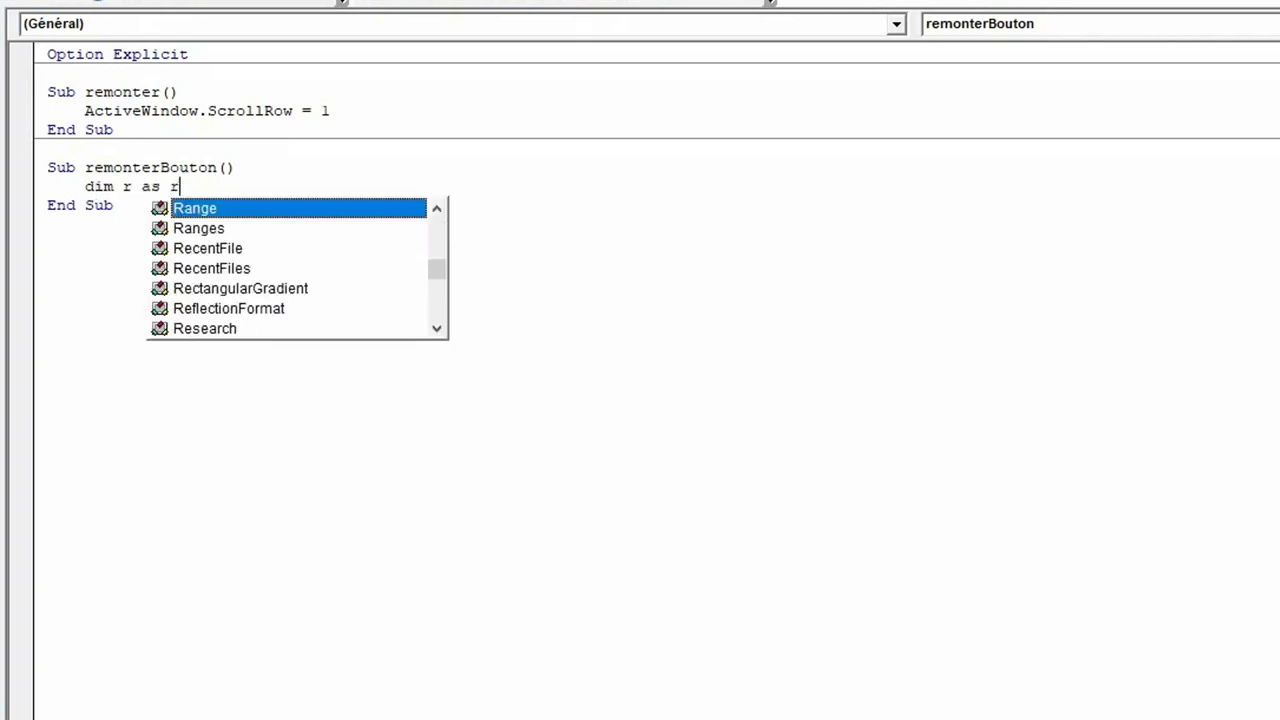
{"action": "type", "text": "an"}
{"action": "key", "text": "Tab"}
{"action": "key", "text": "Return"}
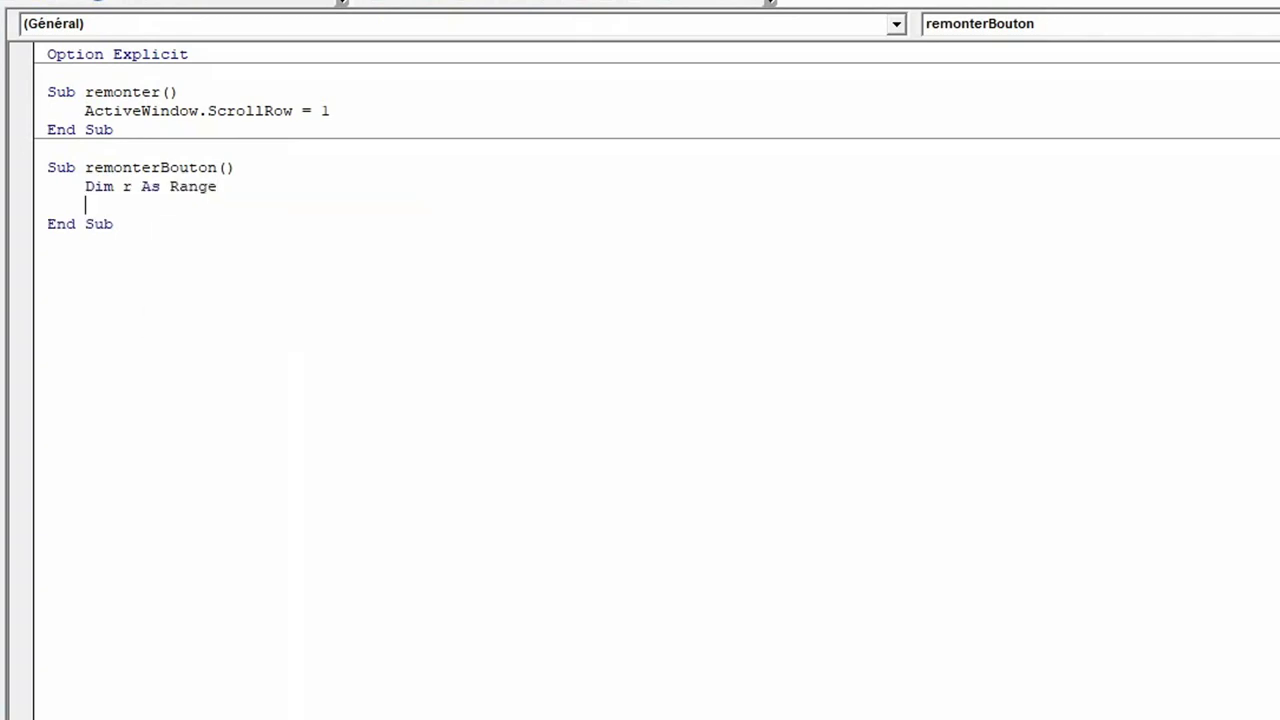
- Set r = ActiveWindow.VisibleRange, add r.Select, and run remonterBouton from Alt+F8
{"action": "type", "text": "set r = "}
{"action": "type", "text": "active"}
{"action": "key", "text": "ctrl+space"}
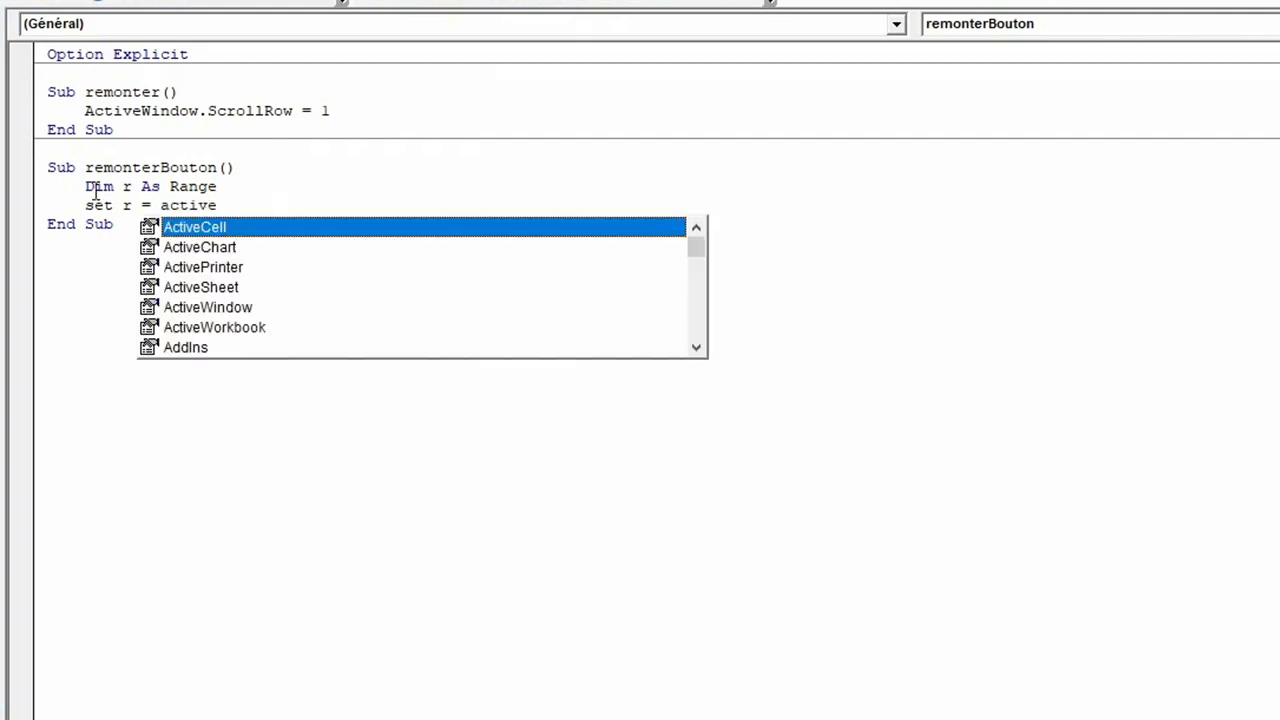
{"action": "type", "text": "window.visi"}
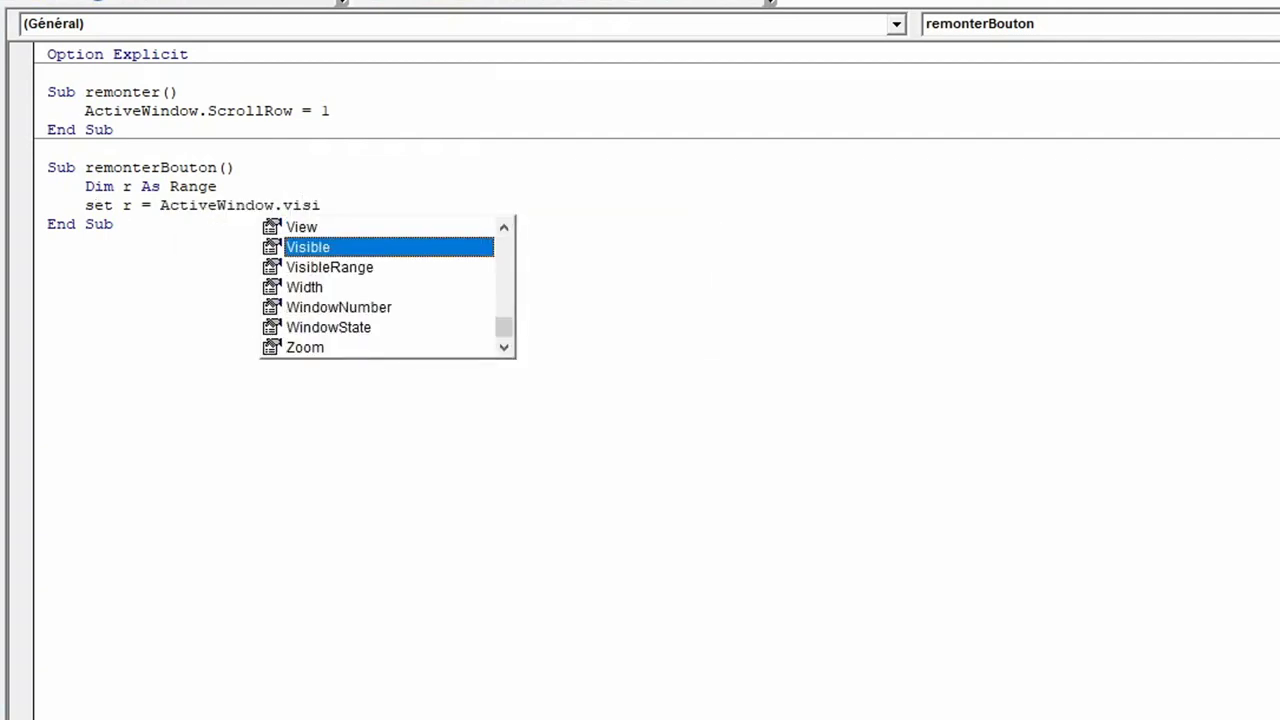
{"action": "key", "text": "Down"}
{"action": "key", "text": "Tab"}
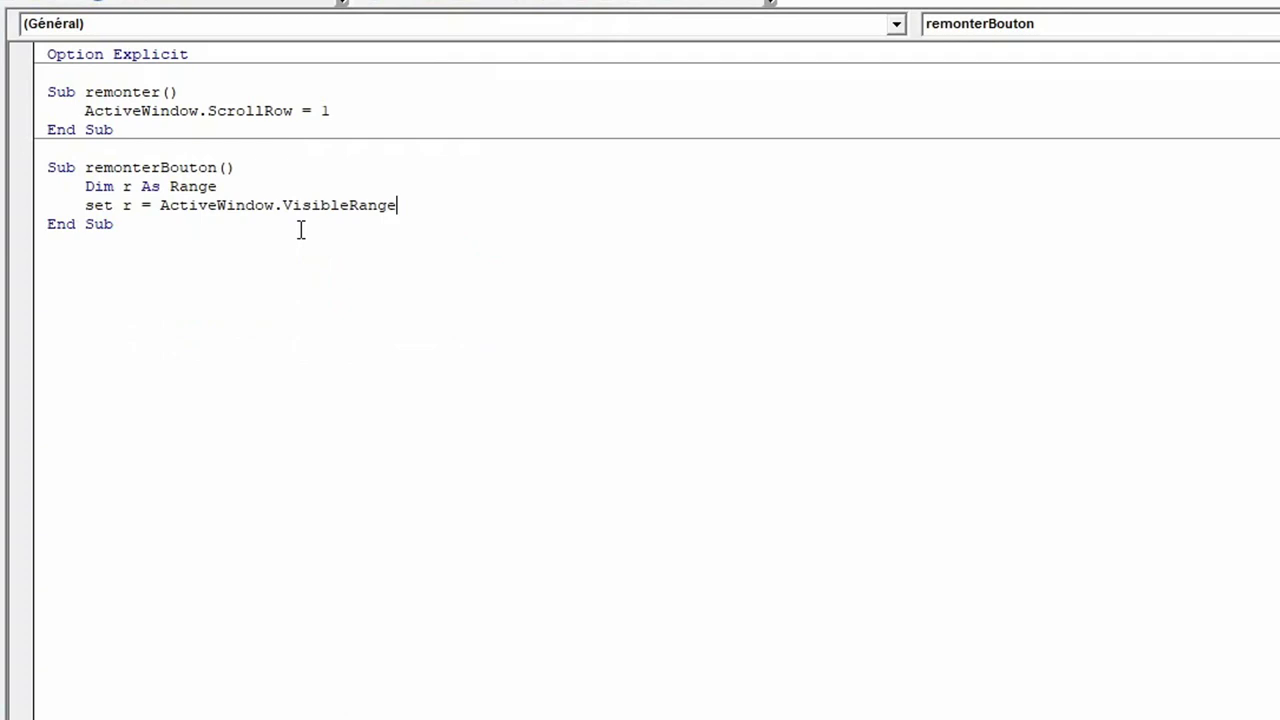
{"action": "key", "text": "Return"}
{"action": "type", "text": "r.se"}
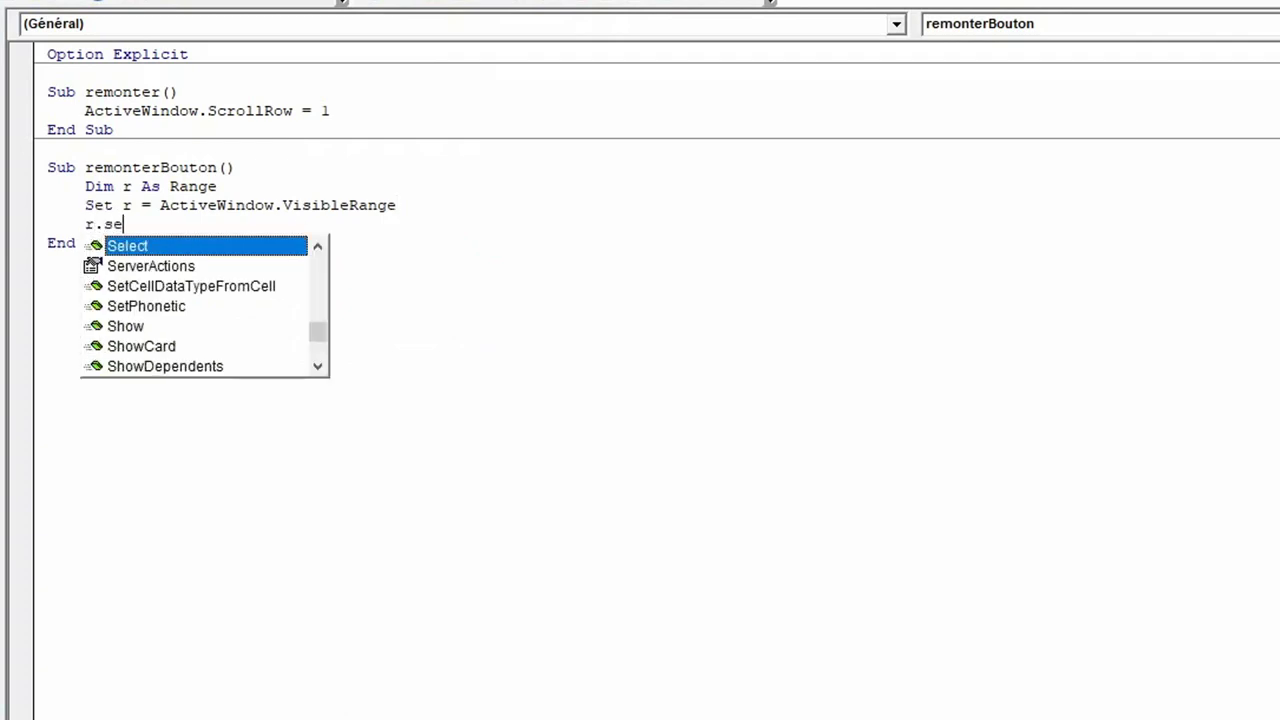
{"action": "type", "text": "le"}
{"action": "key", "text": "Tab"}
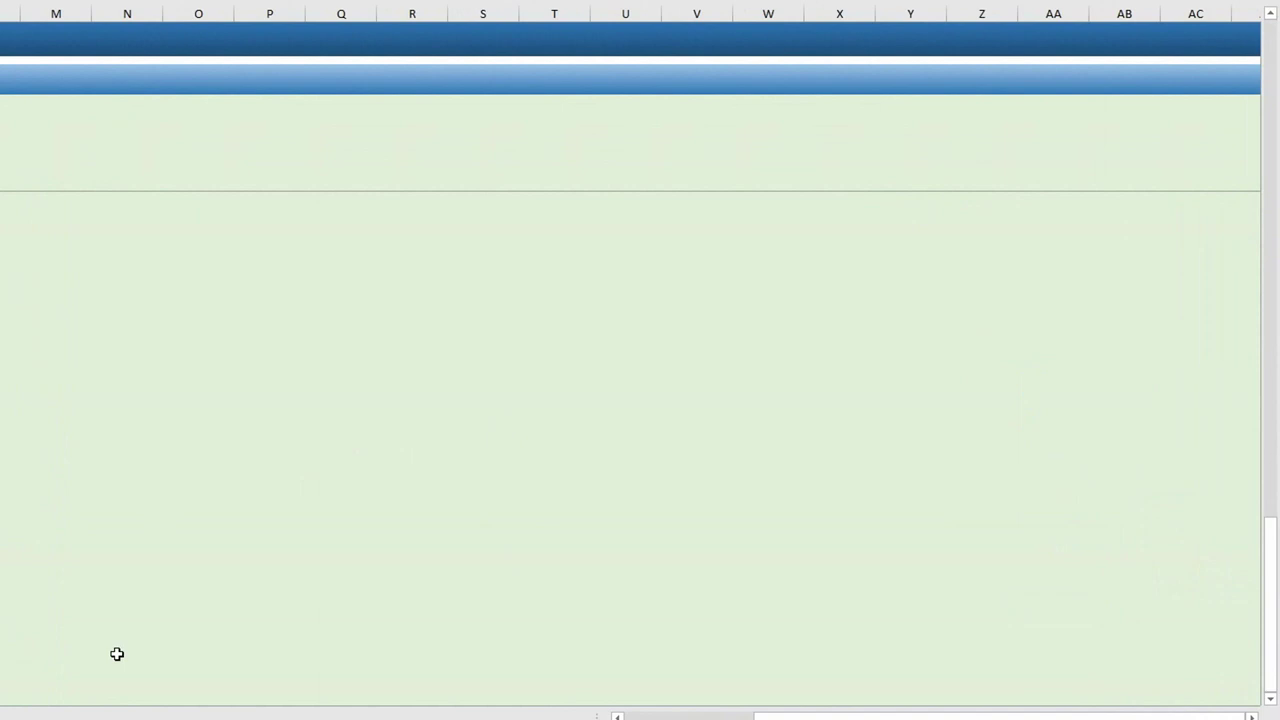
{"action": "key", "text": "alt+F8"}
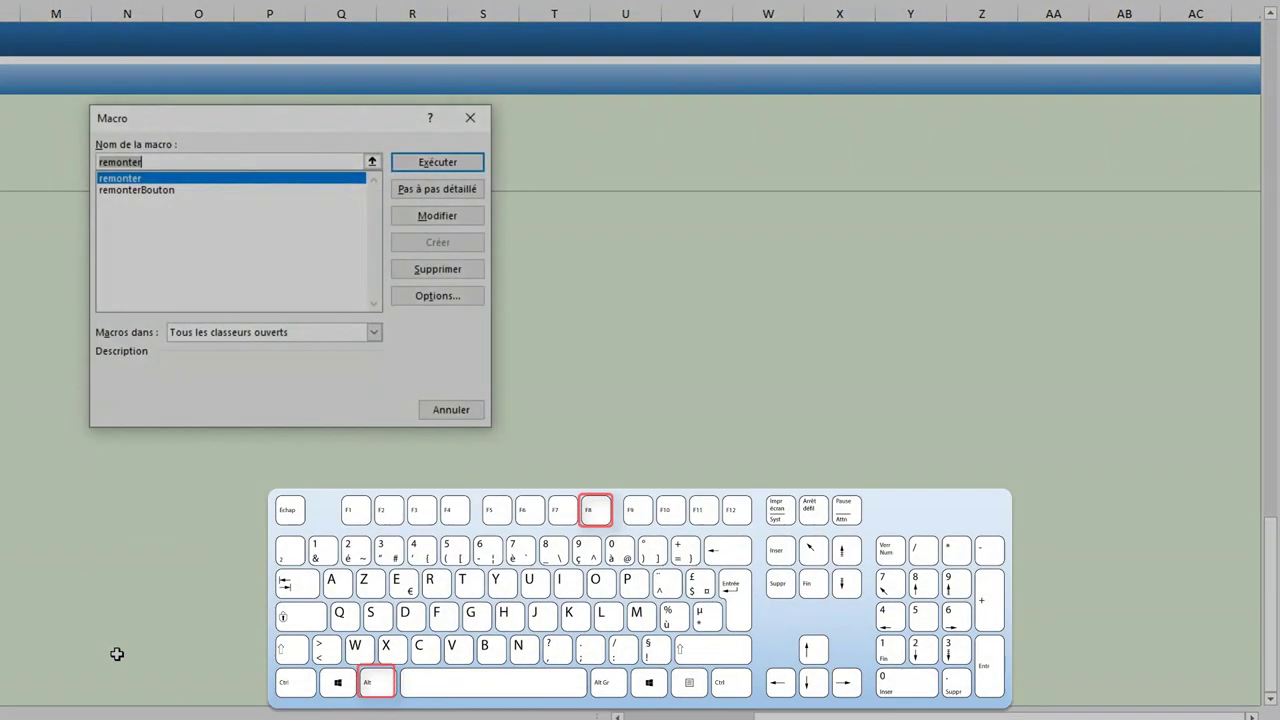
{"action": "double_click", "coordinate": [136, 190]}
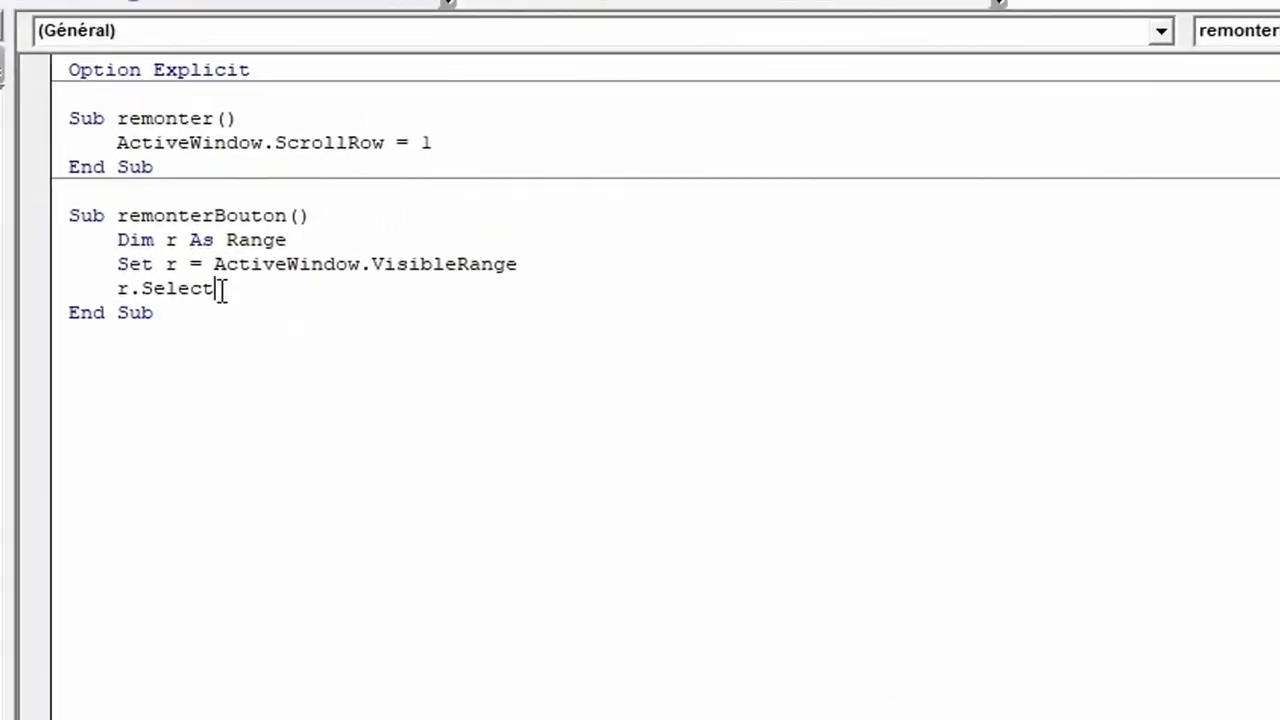
- Add Set r = r(r.Rows.Count, r.Columns.Count) to narrow r to the bottom-right cell
{"action": "left_click_drag", "start_coordinate": [215, 288], "coordinate": [110, 285]}
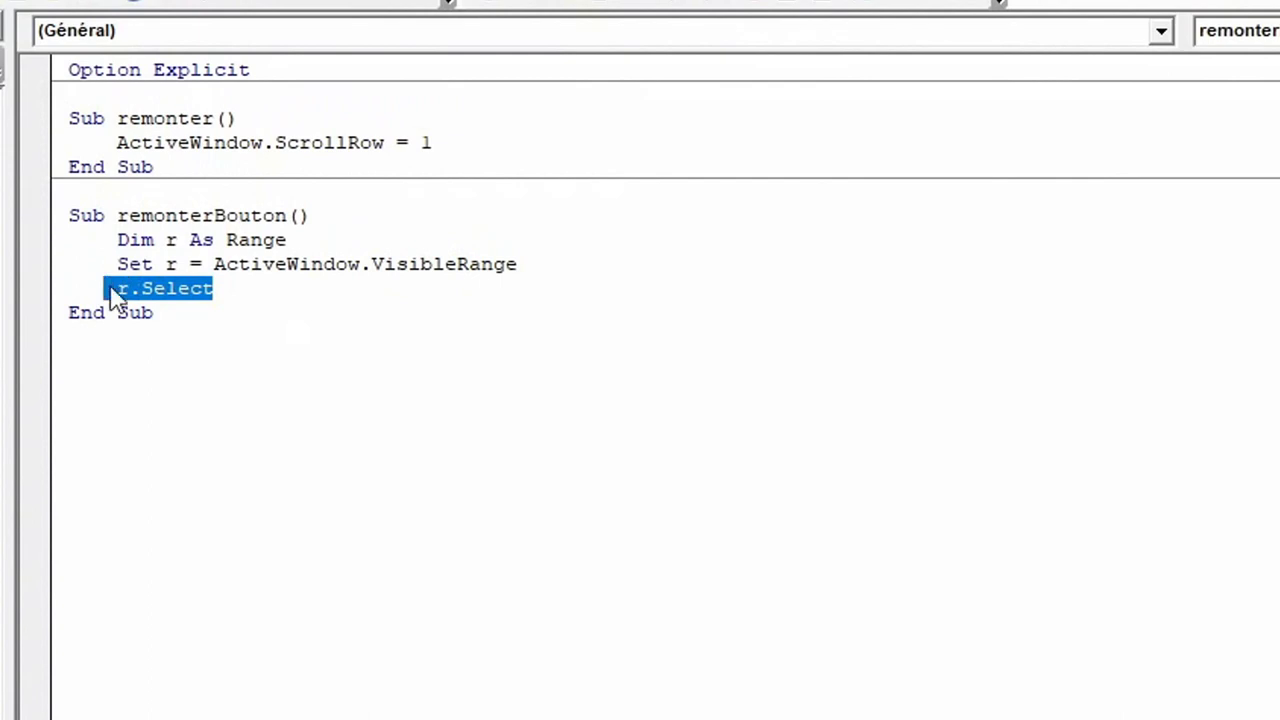
{"action": "key", "text": "End"}
{"action": "key", "text": "Return"}
{"action": "left_click", "coordinate": [608, 260]}
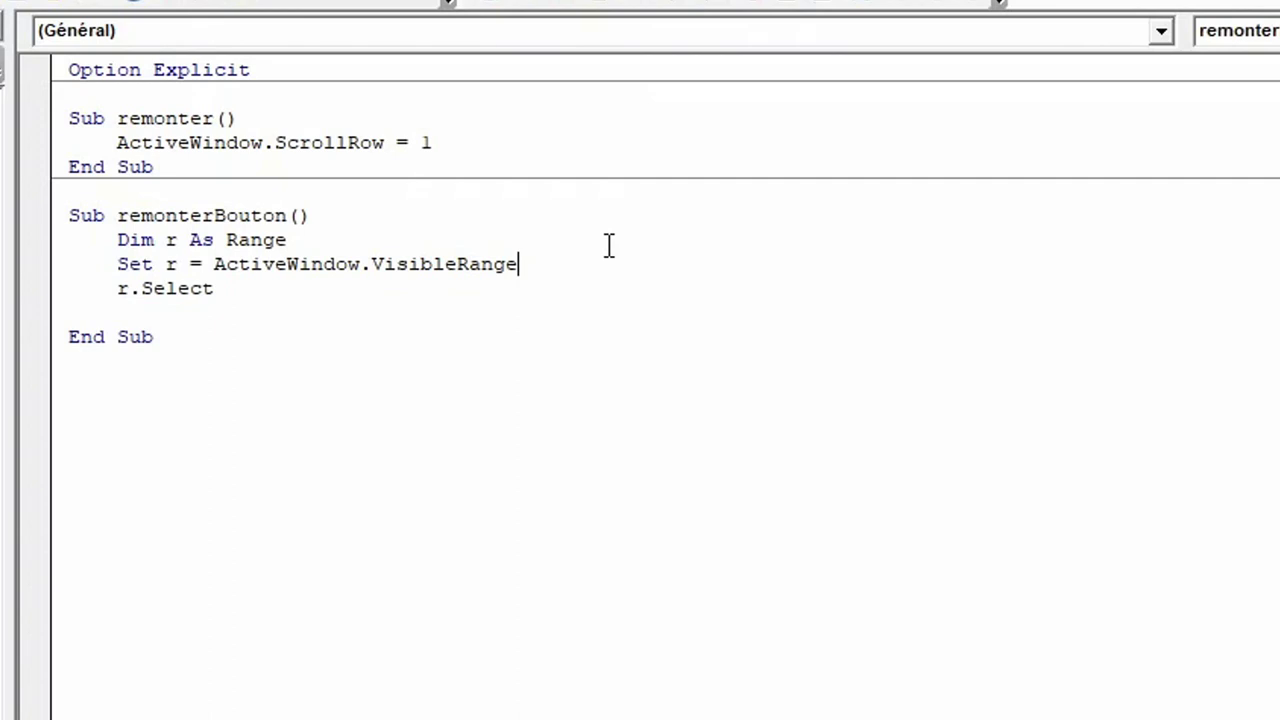
{"action": "key", "text": "Return"}
{"action": "type", "text": "set r"}
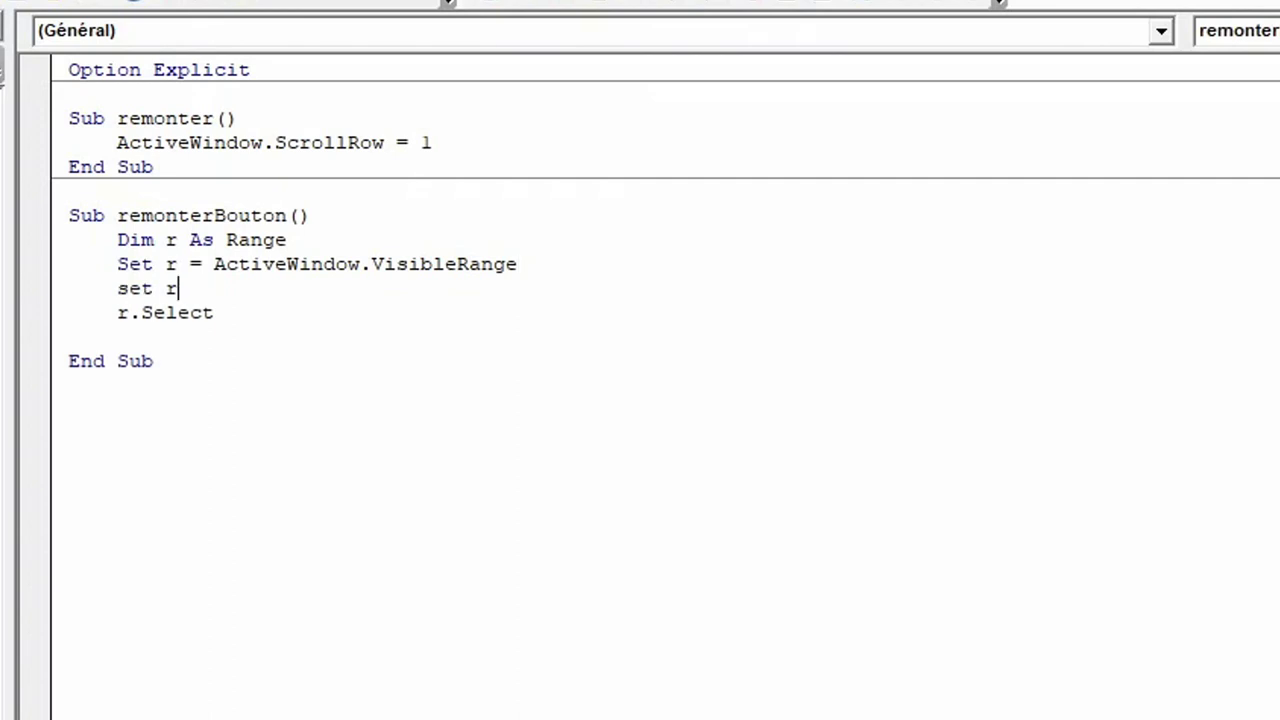
{"action": "type", "text": " ="}
{"action": "type", "text": " r("}
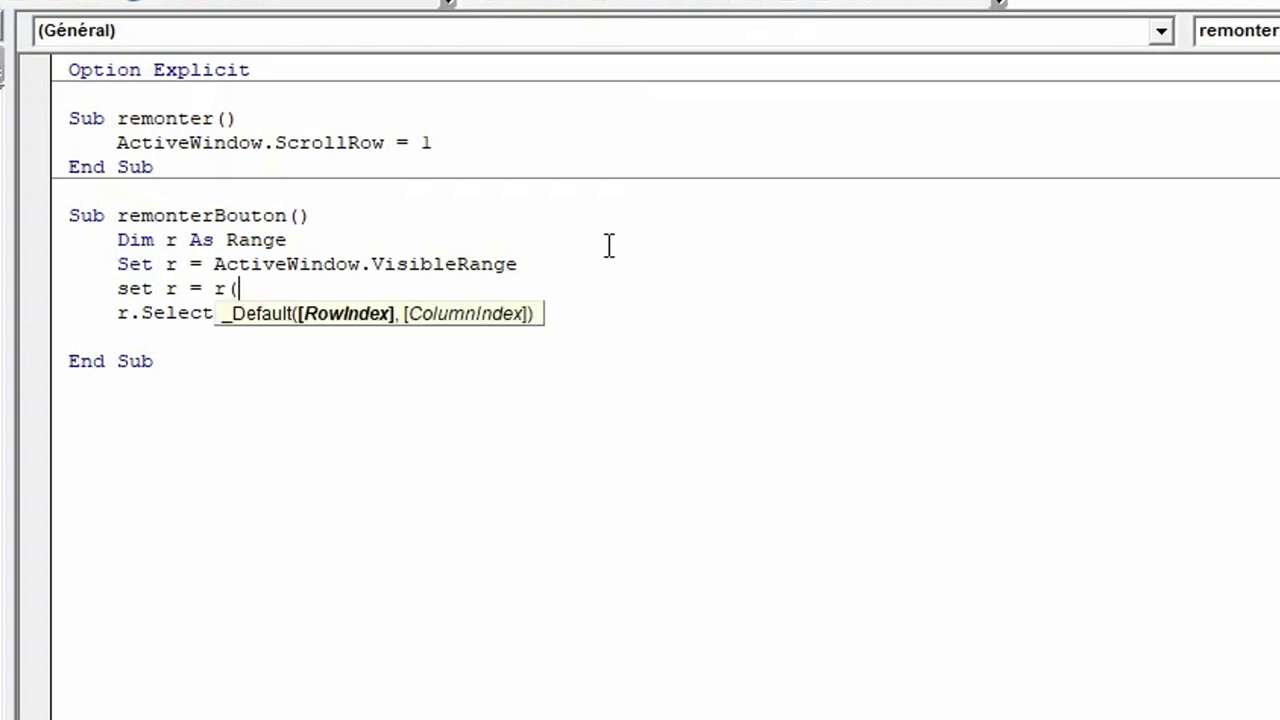
{"action": "type", "text": "r."}
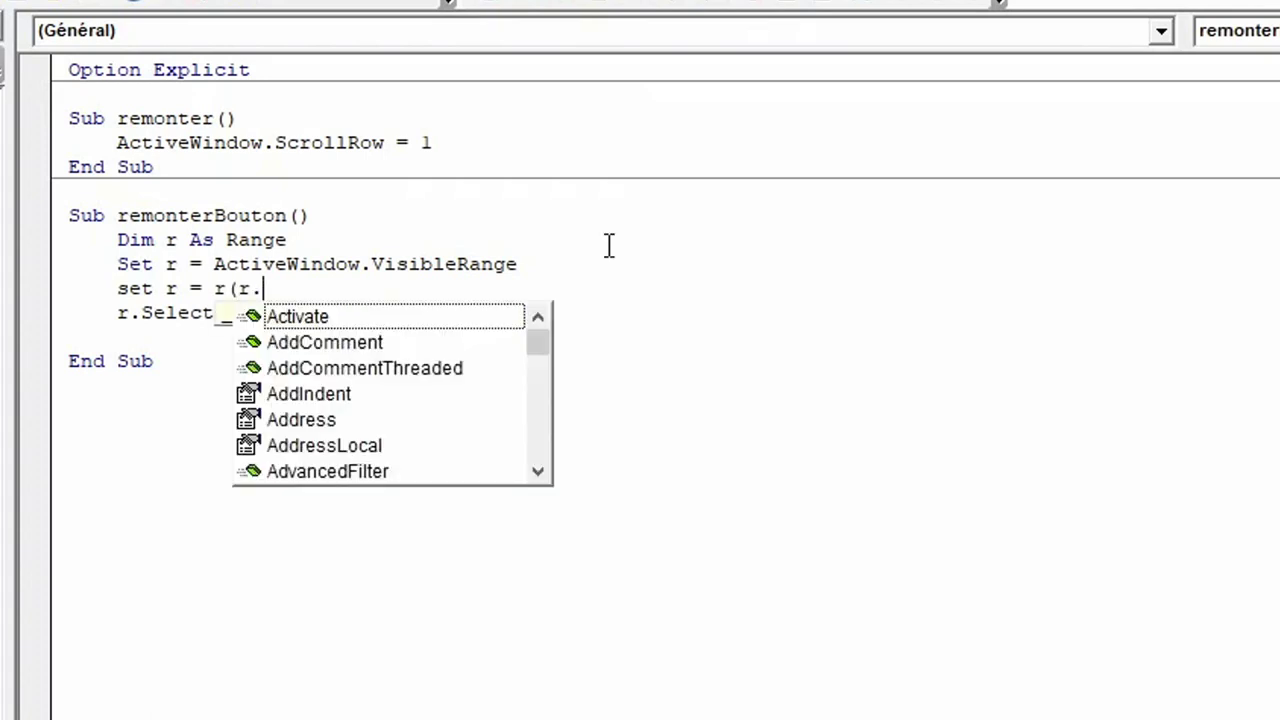
{"action": "type", "text": "rows.Count, r"}
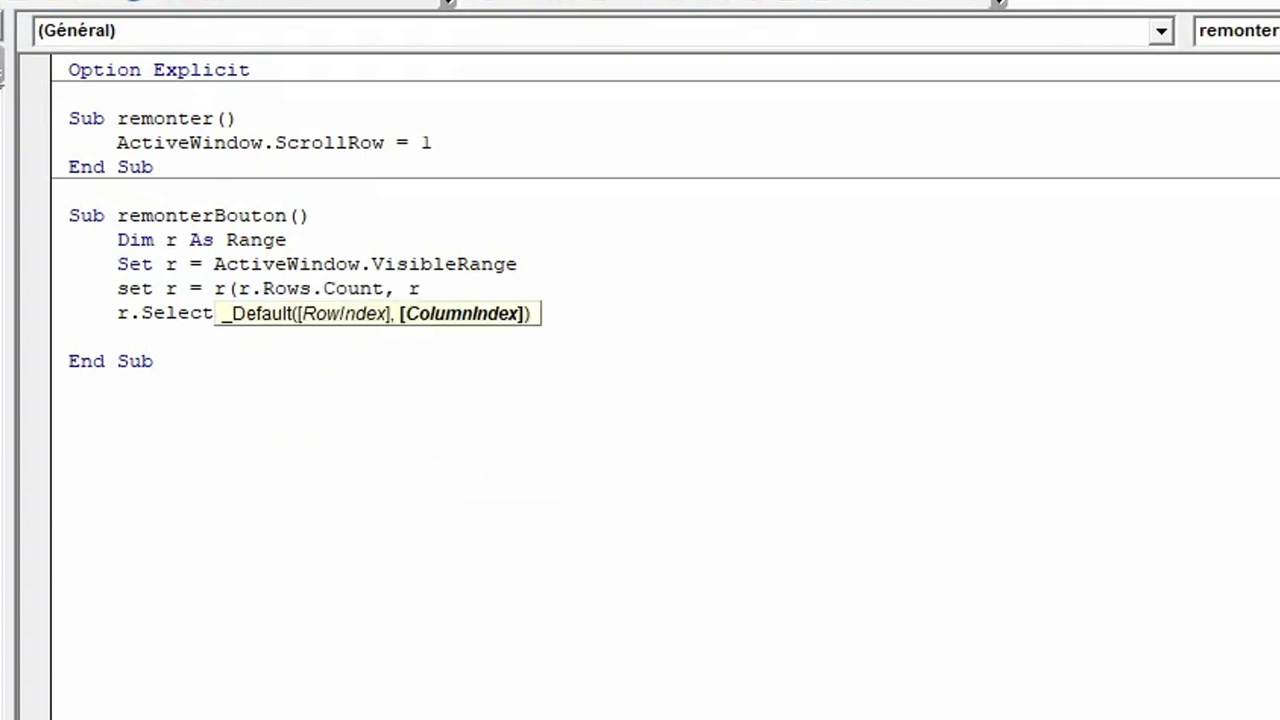
{"action": "type", "text": ".clumns"}
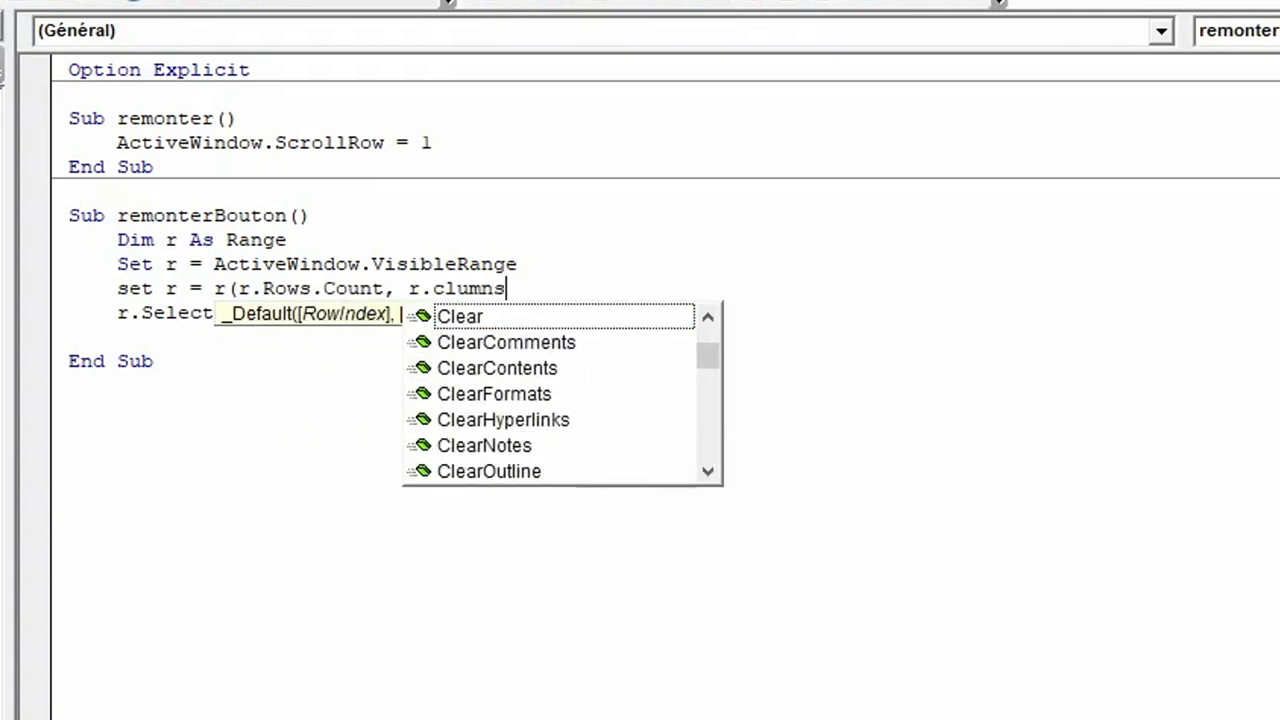
{"action": "key", "text": "BackSpace"}
{"action": "key", "text": "BackSpace"}
{"action": "key", "text": "BackSpace"}
{"action": "key", "text": "BackSpace"}
{"action": "key", "text": "BackSpace"}
{"action": "type", "text": "o"}
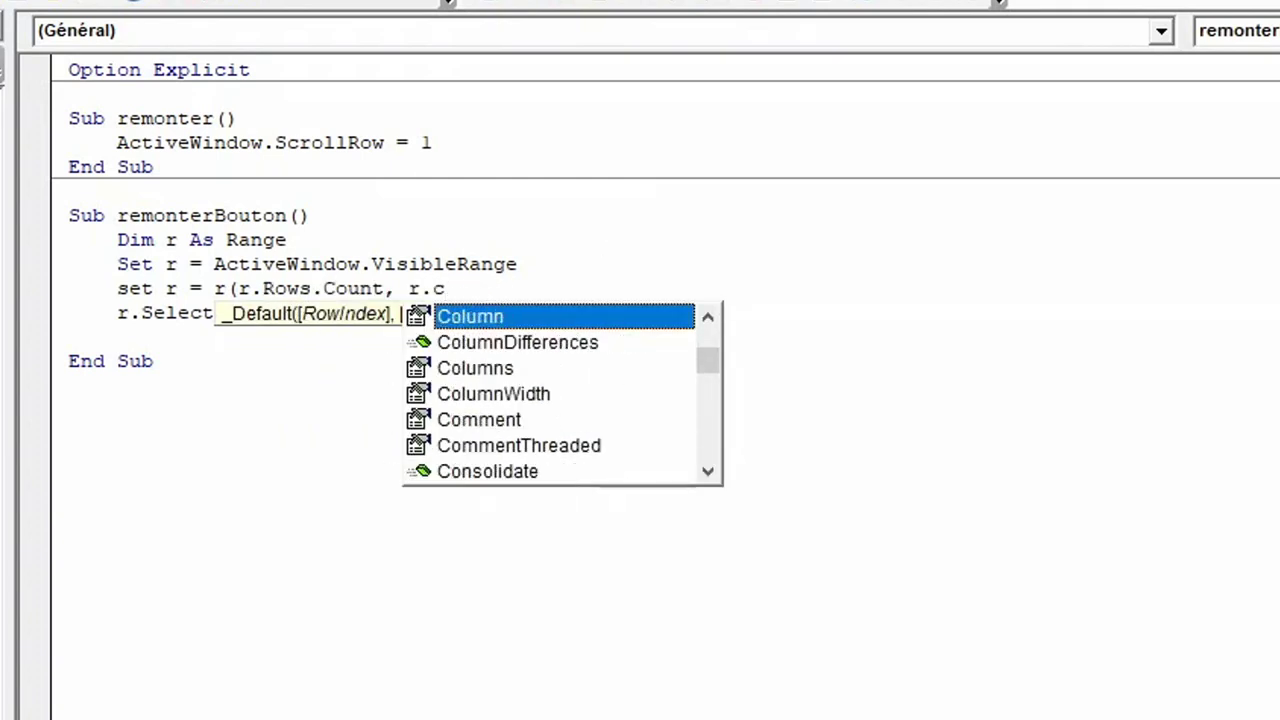
{"action": "type", "text": "lumns"}
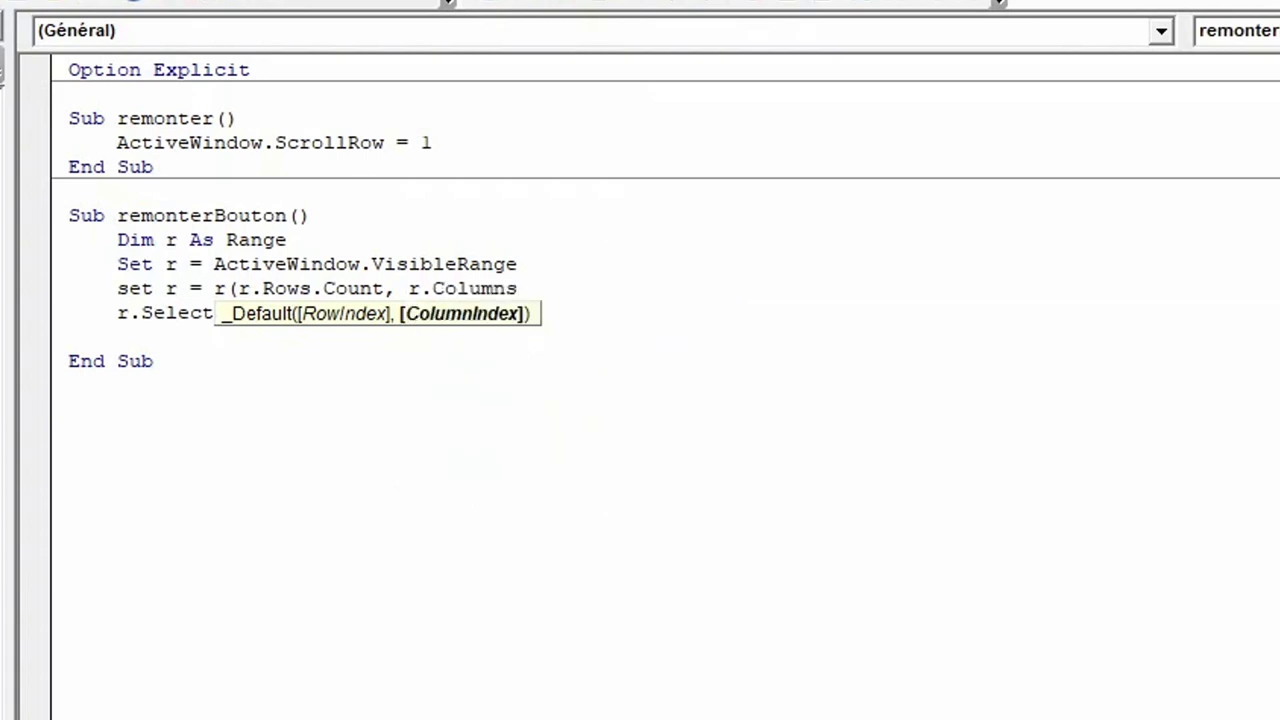
{"action": "type", "text": ".count)"}
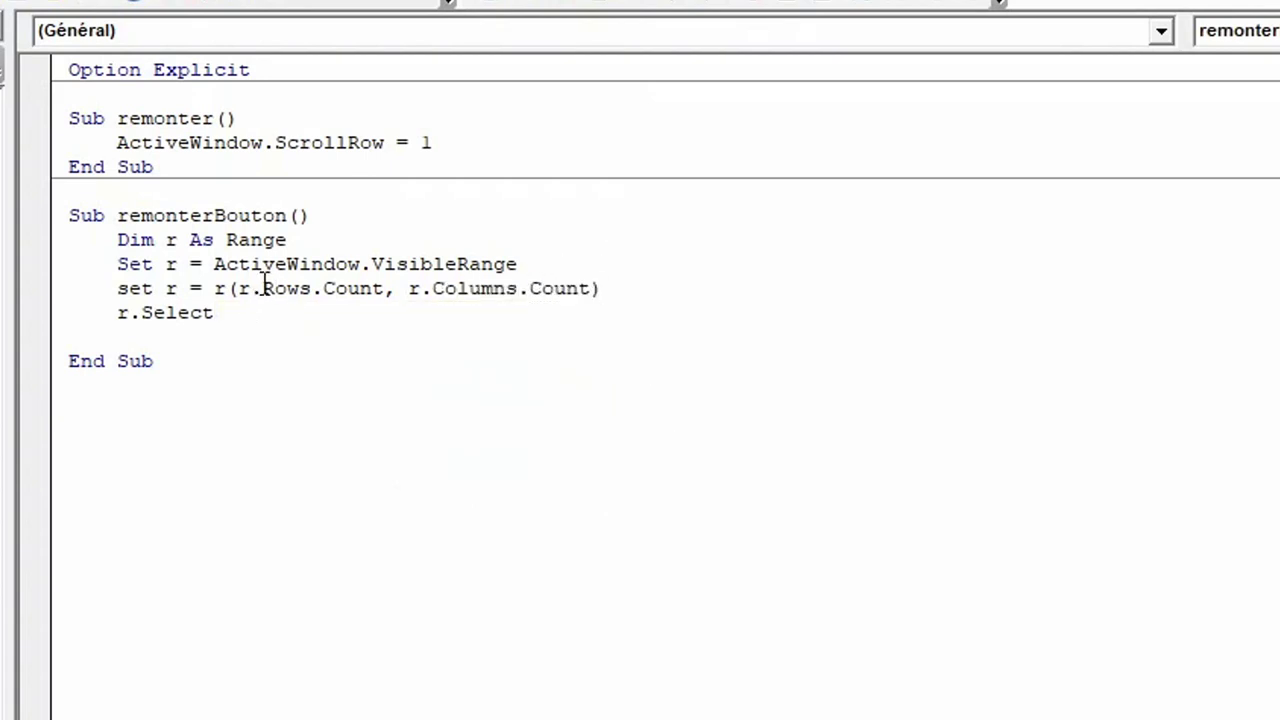
- Replace r.Select with MsgBox r.Address and run the macro to test it
{"action": "left_click_drag", "start_coordinate": [214, 312], "coordinate": [107, 312]}
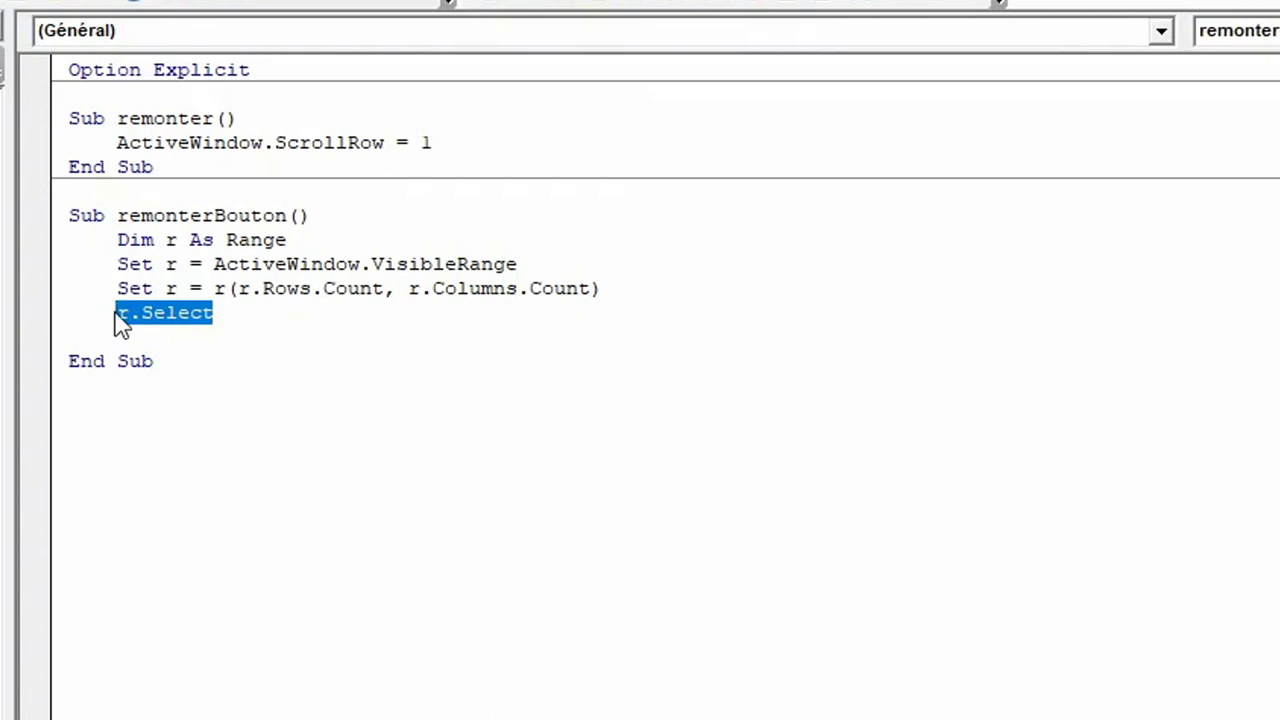
{"action": "type", "text": "msgb"}
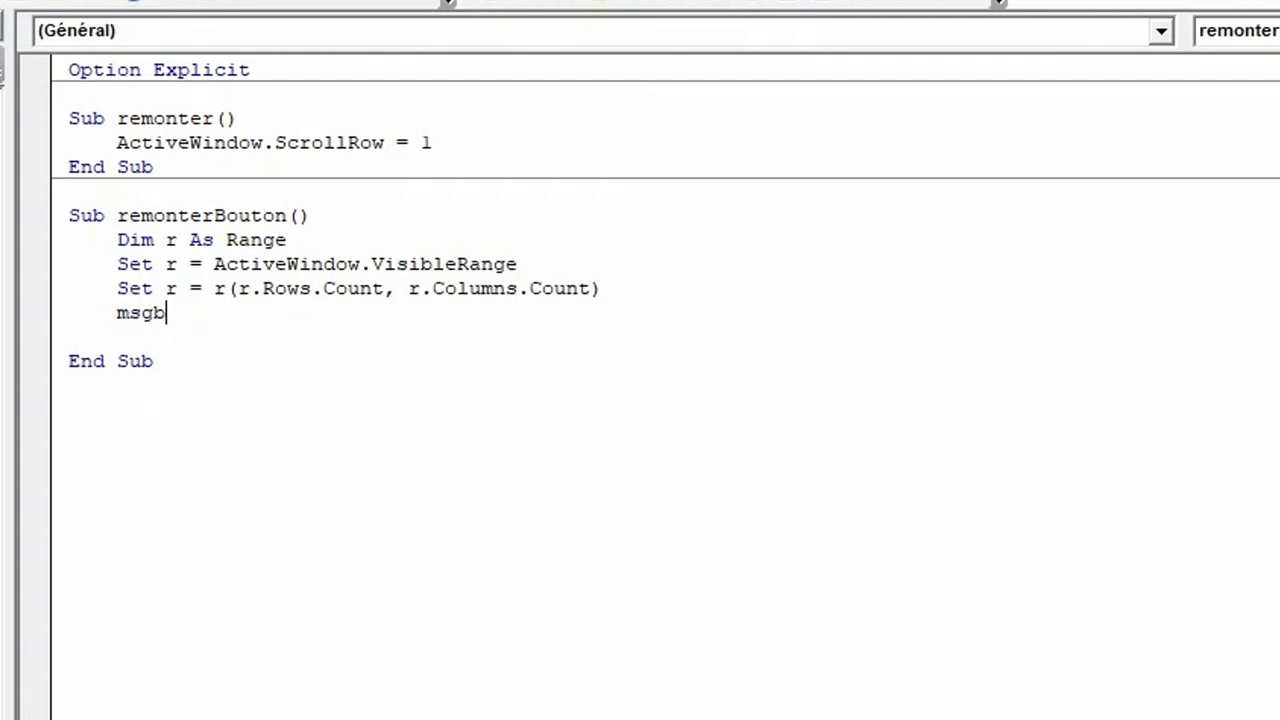
{"action": "type", "text": "ox r.addre"}
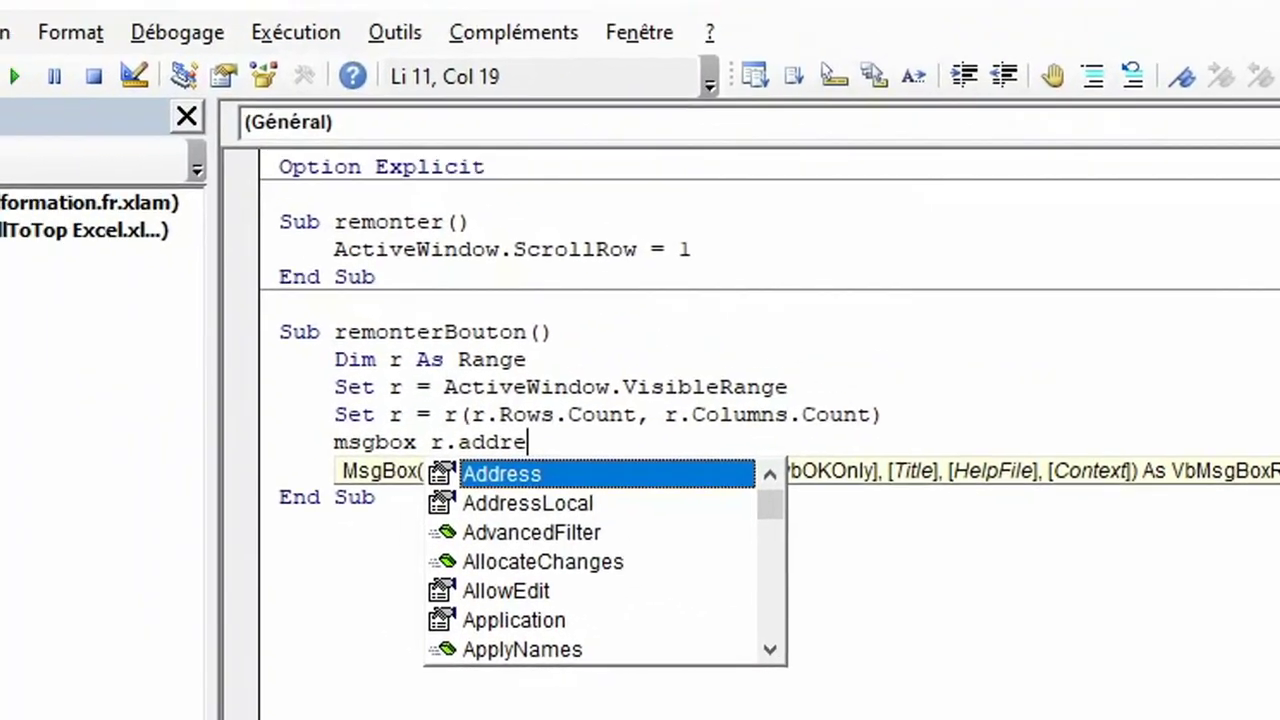
{"action": "key", "text": "Tab"}
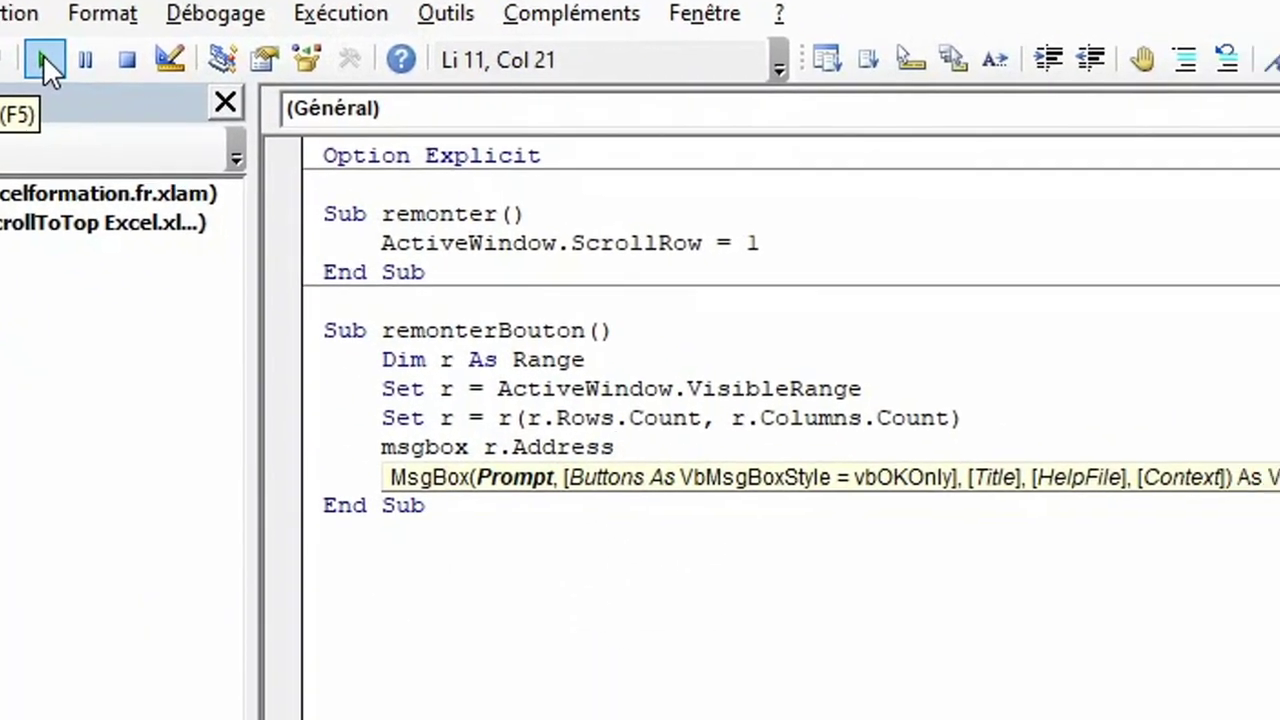
{"action": "left_click", "coordinate": [122, 124]}
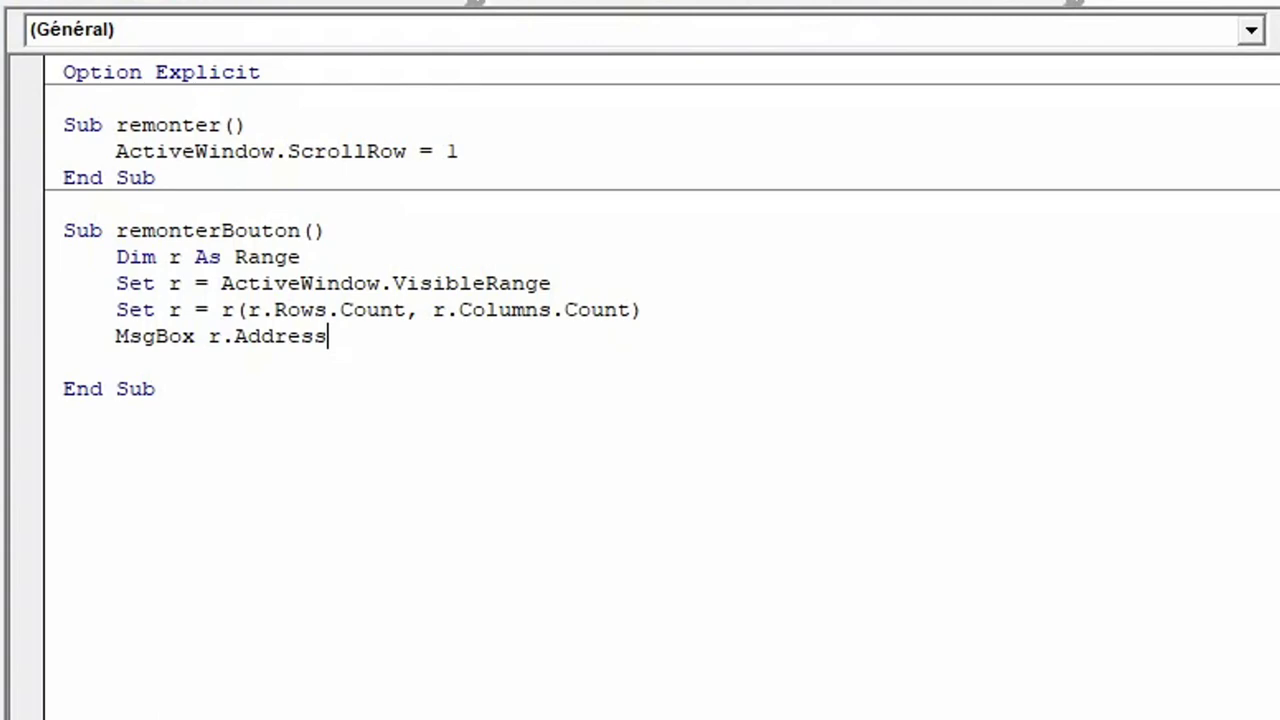
- Replace the MsgBox line with With ActiveSheet.Shapes("Top") setting .Top = r.Top
{"action": "left_click_drag", "start_coordinate": [386, 334], "coordinate": [120, 334]}
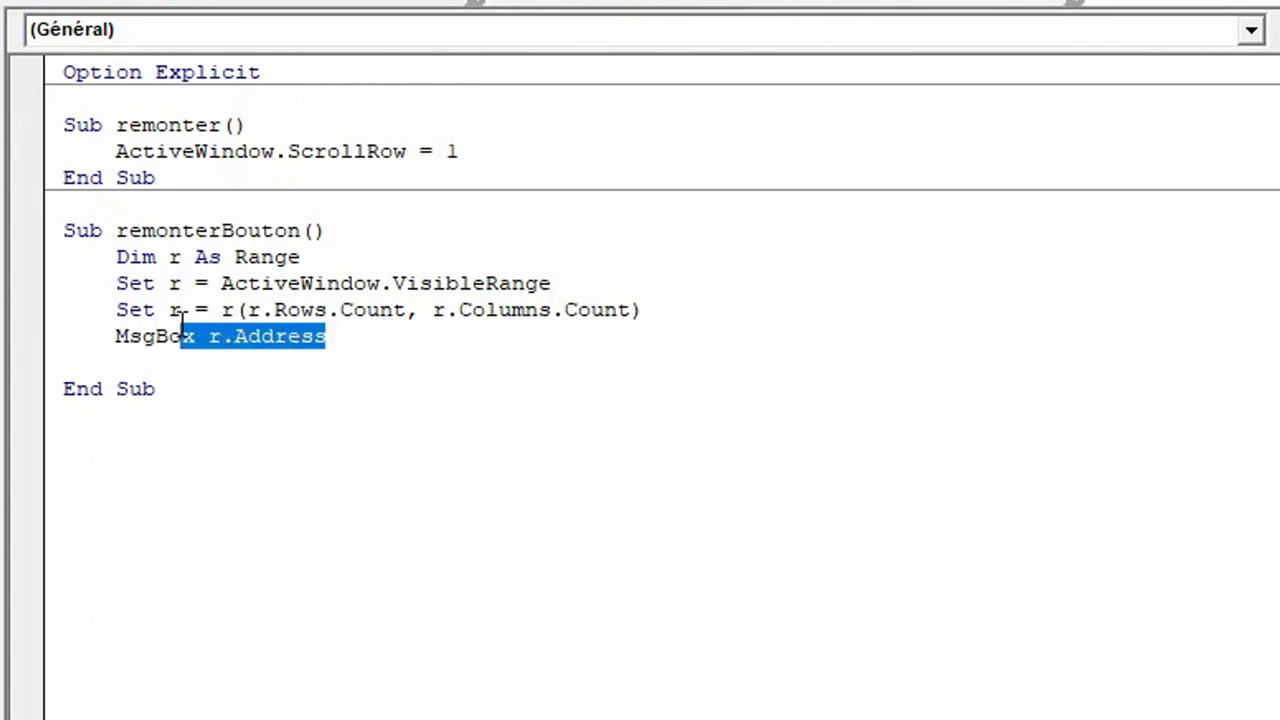
{"action": "key", "text": "Return"}
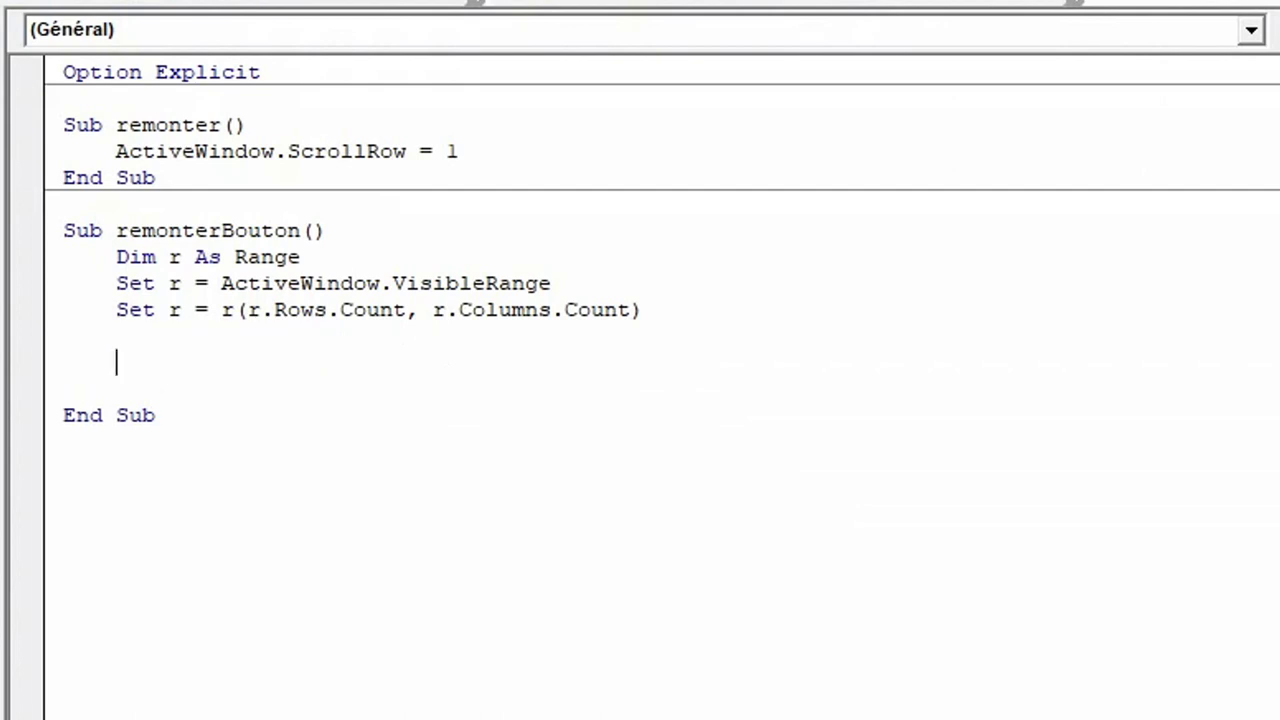
{"action": "type", "text": "with"}
{"action": "type", "text": " activ"}
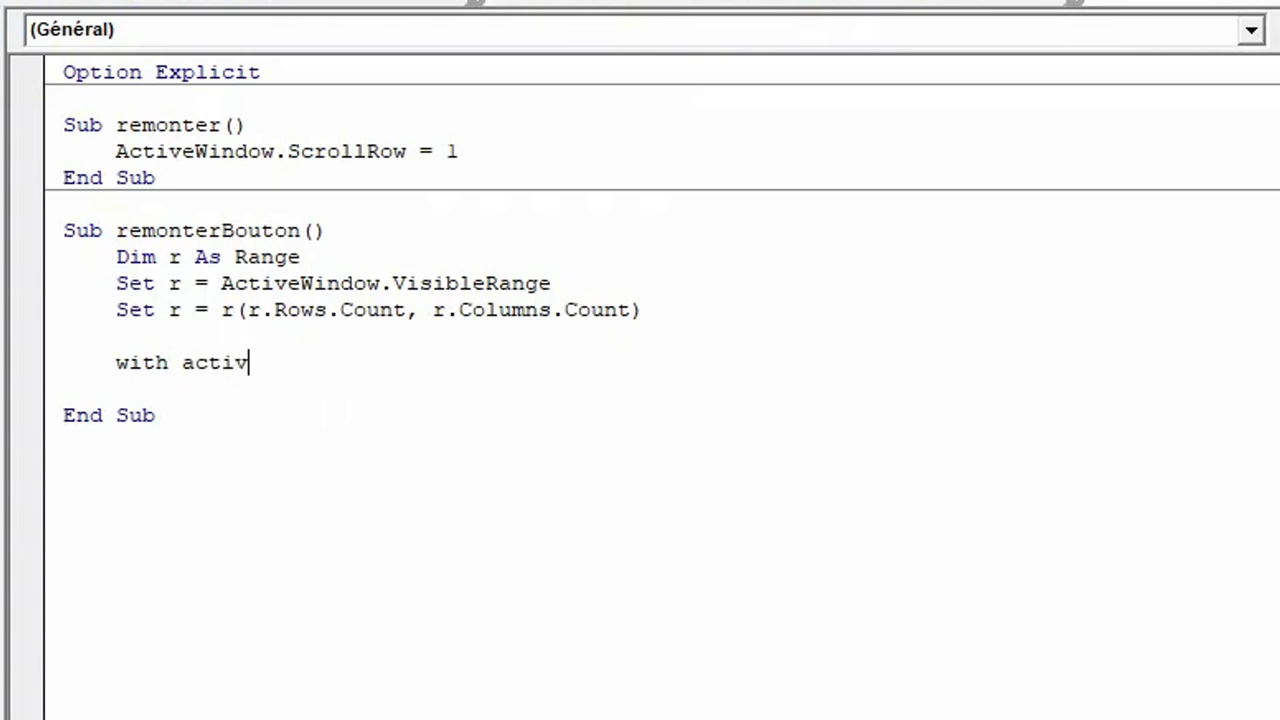
{"action": "type", "text": "esheet.s"}
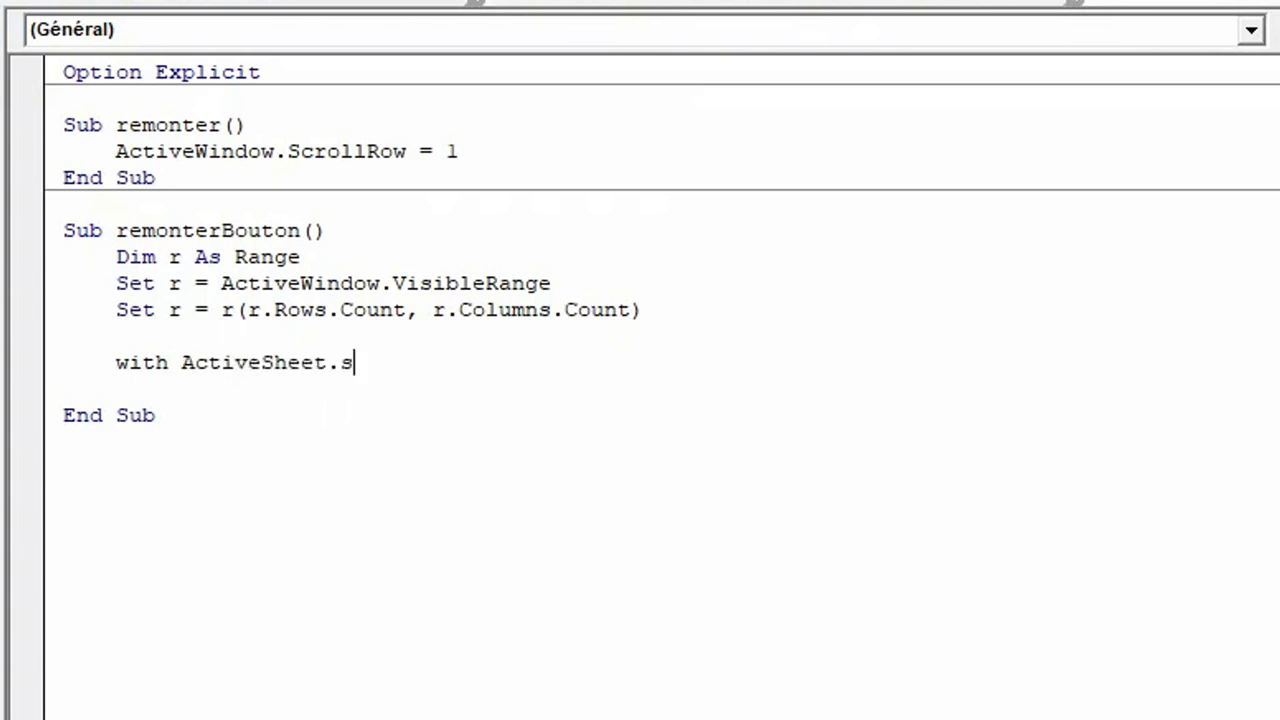
{"action": "type", "text": "hapes(\""}
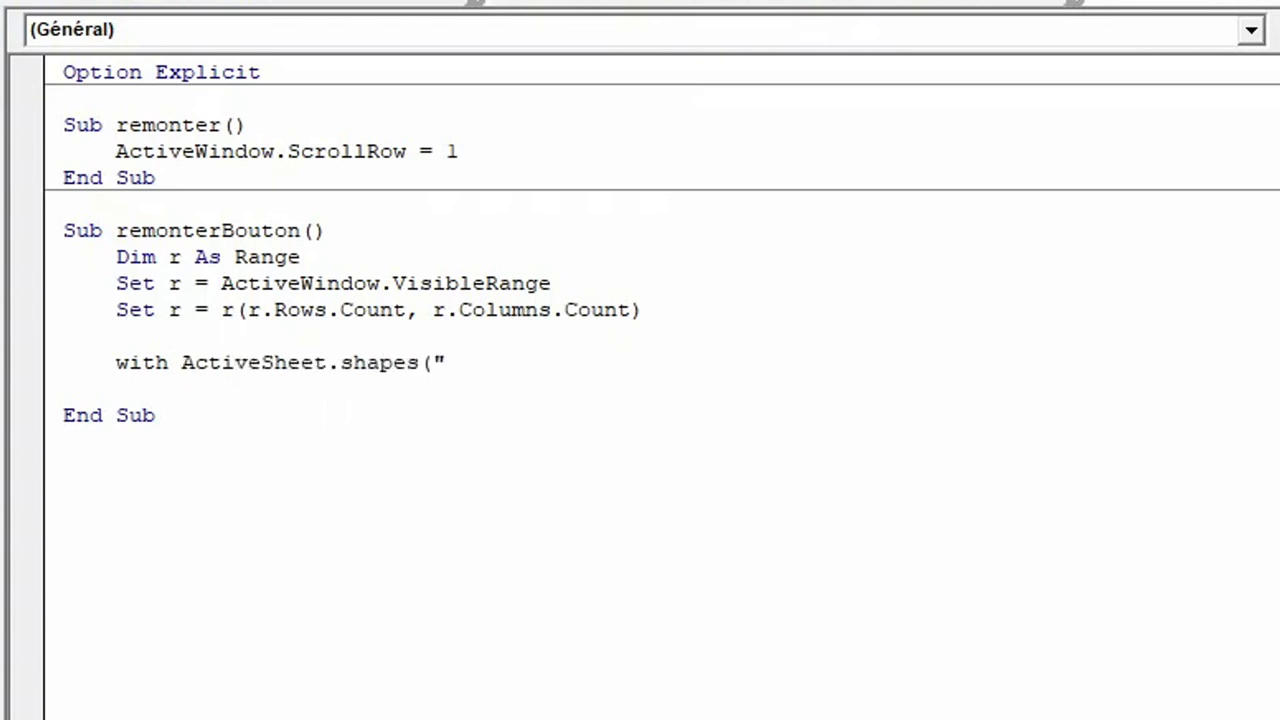
{"action": "type", "text": "Top\""}
{"action": "type", "text": ")"}
{"action": "key", "text": "Return"}
{"action": "key", "text": "Tab"}
{"action": "type", "text": "."}
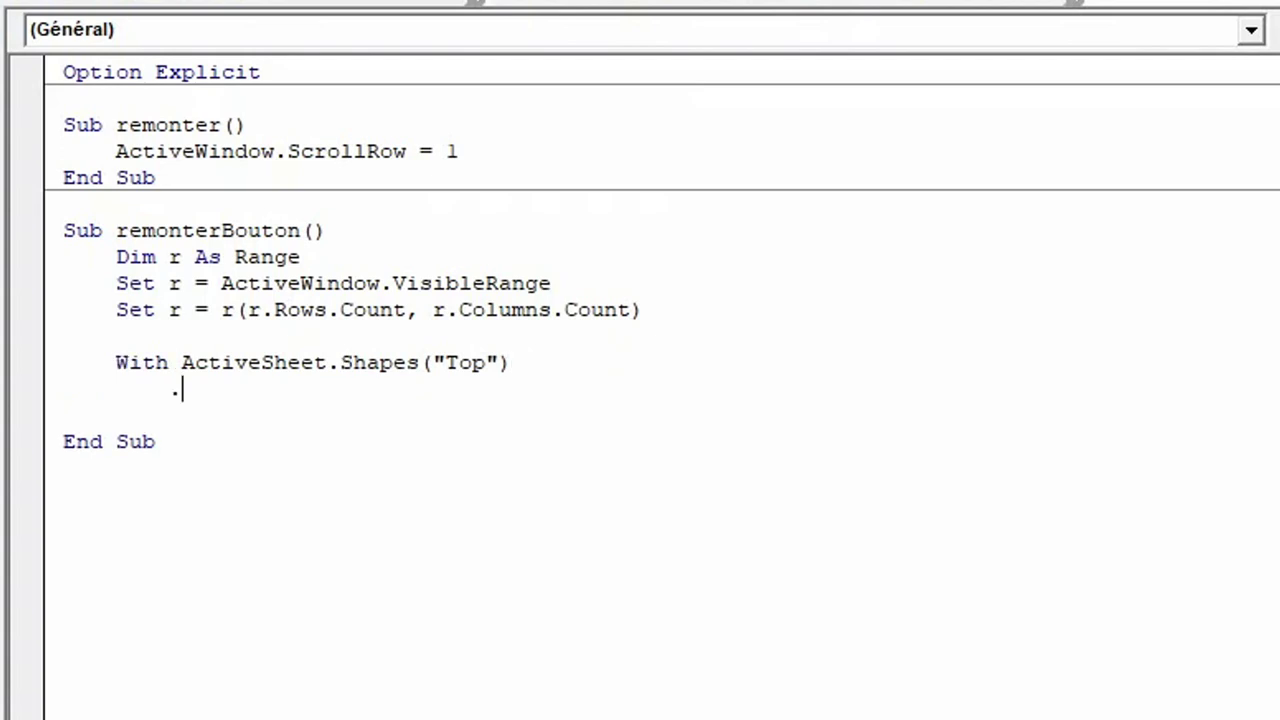
{"action": "type", "text": "top"}
{"action": "type", "text": " = "}
{"action": "type", "text": "r."}
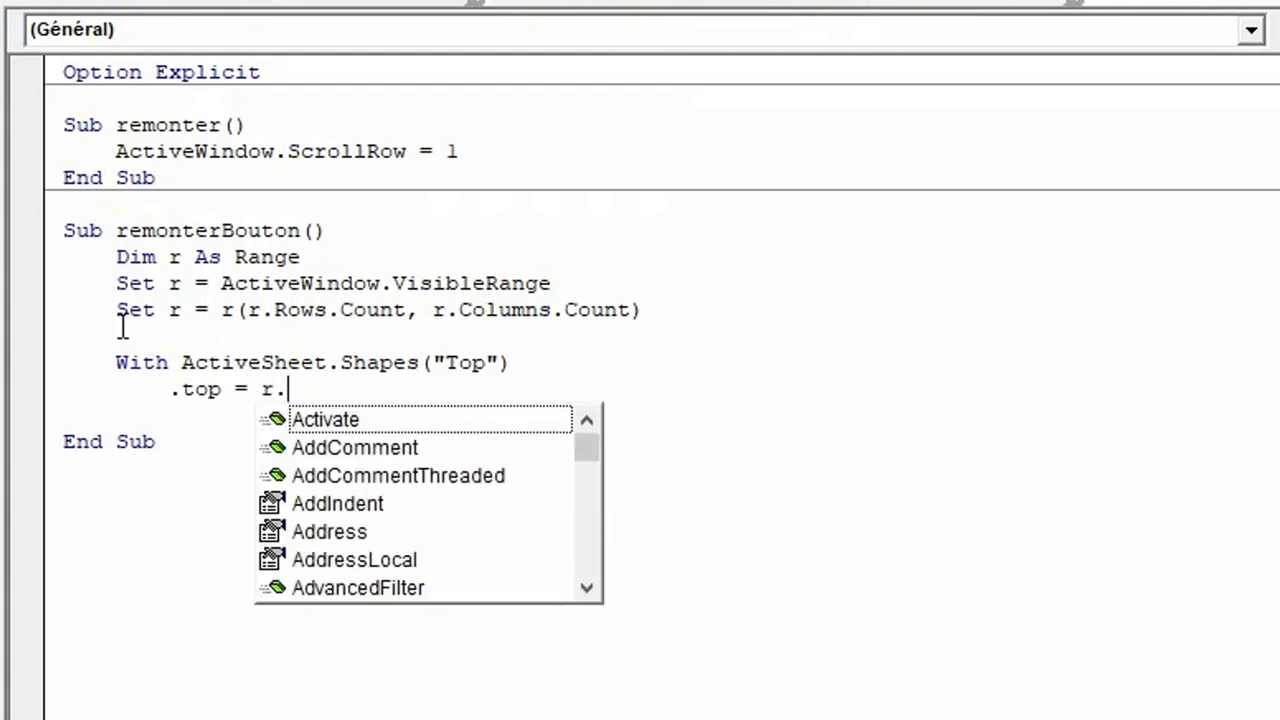
{"action": "type", "text": "top"}
{"action": "key", "text": "Return"}
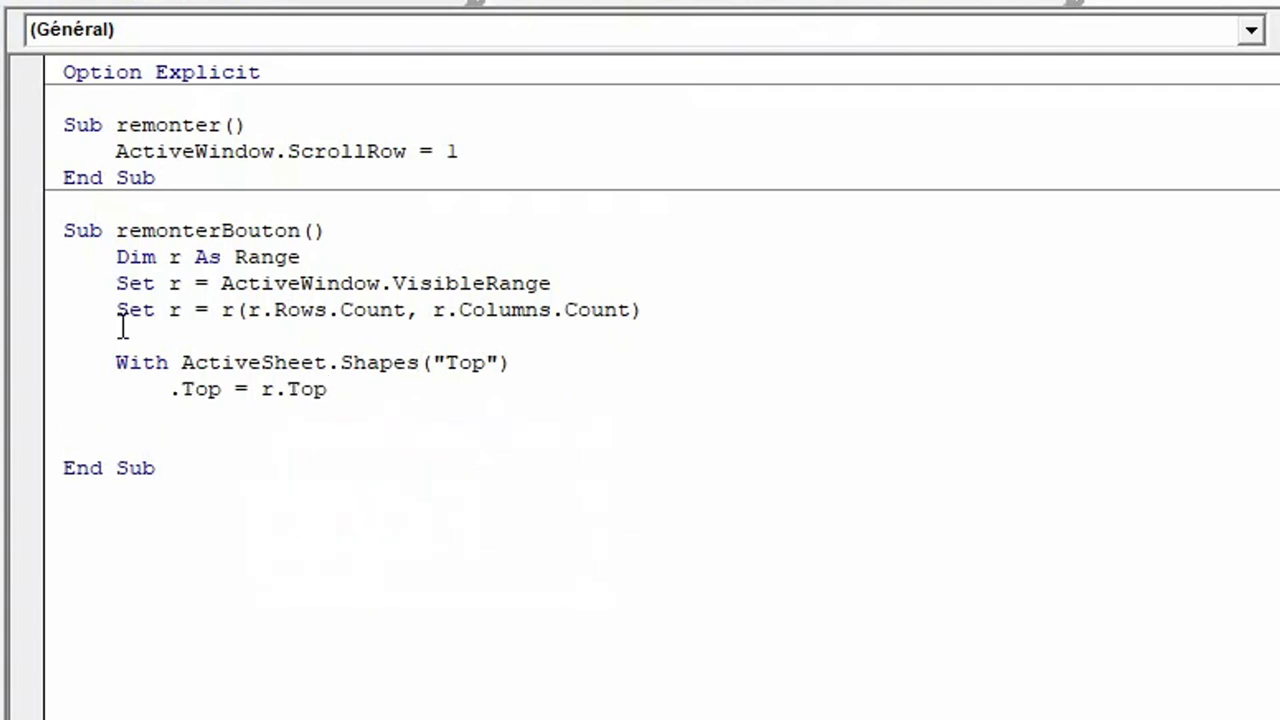
- Add .Left = r.Left and End With, then run the macro and check the worksheet
{"action": "type", "text": ".lef"}
{"action": "type", "text": "t = "}
{"action": "type", "text": "r.left"}
{"action": "key", "text": "Return"}
{"action": "key", "text": "BackSpace"}
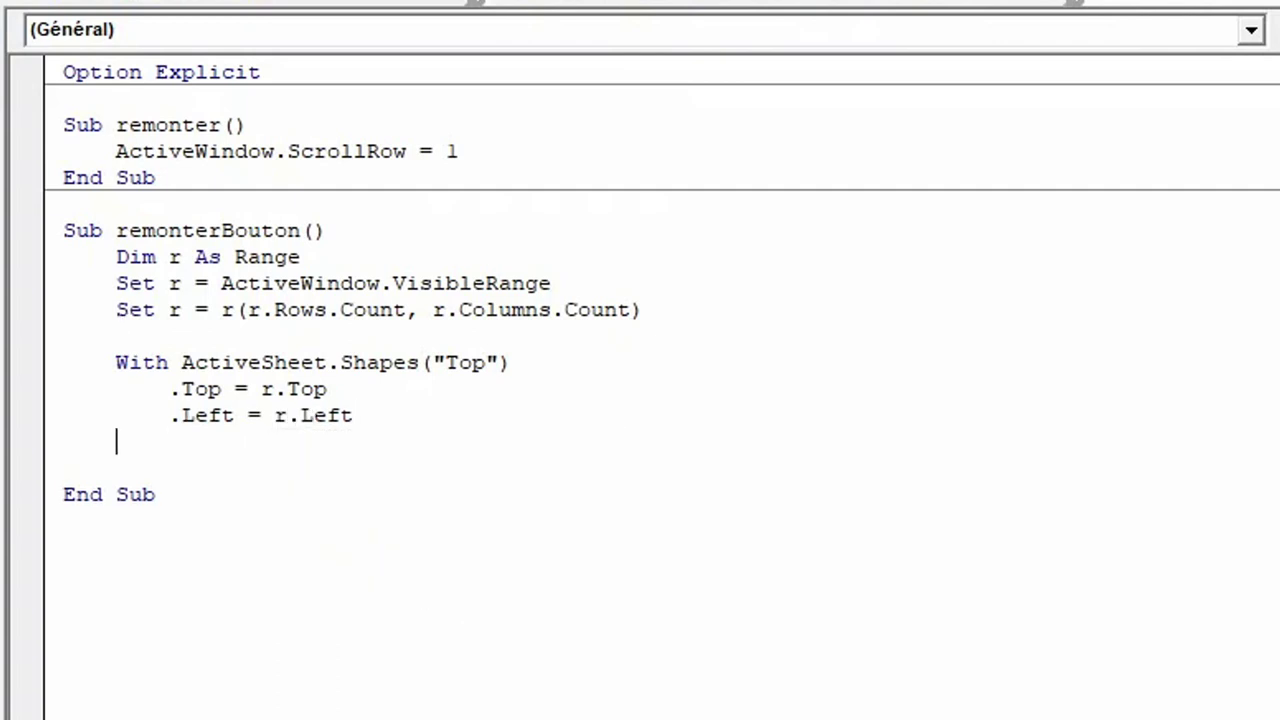
{"action": "type", "text": "end"}
{"action": "type", "text": " with"}
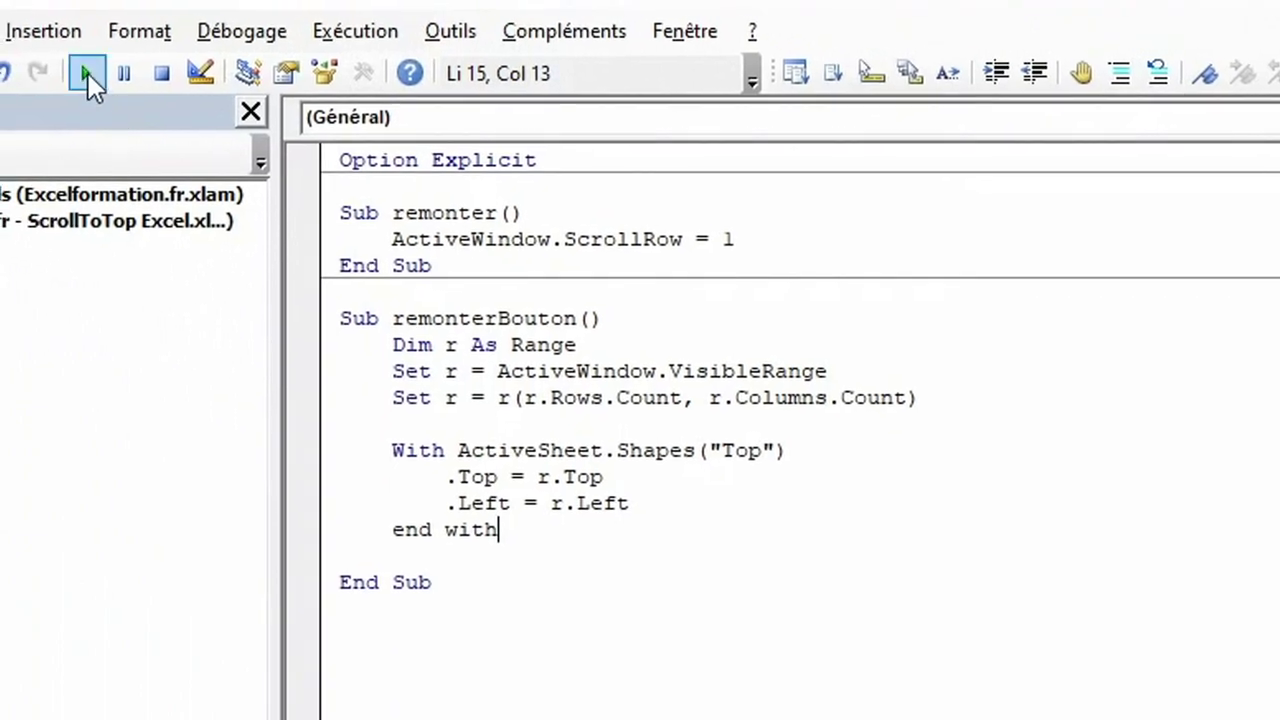
{"action": "left_click", "coordinate": [46, 61]}
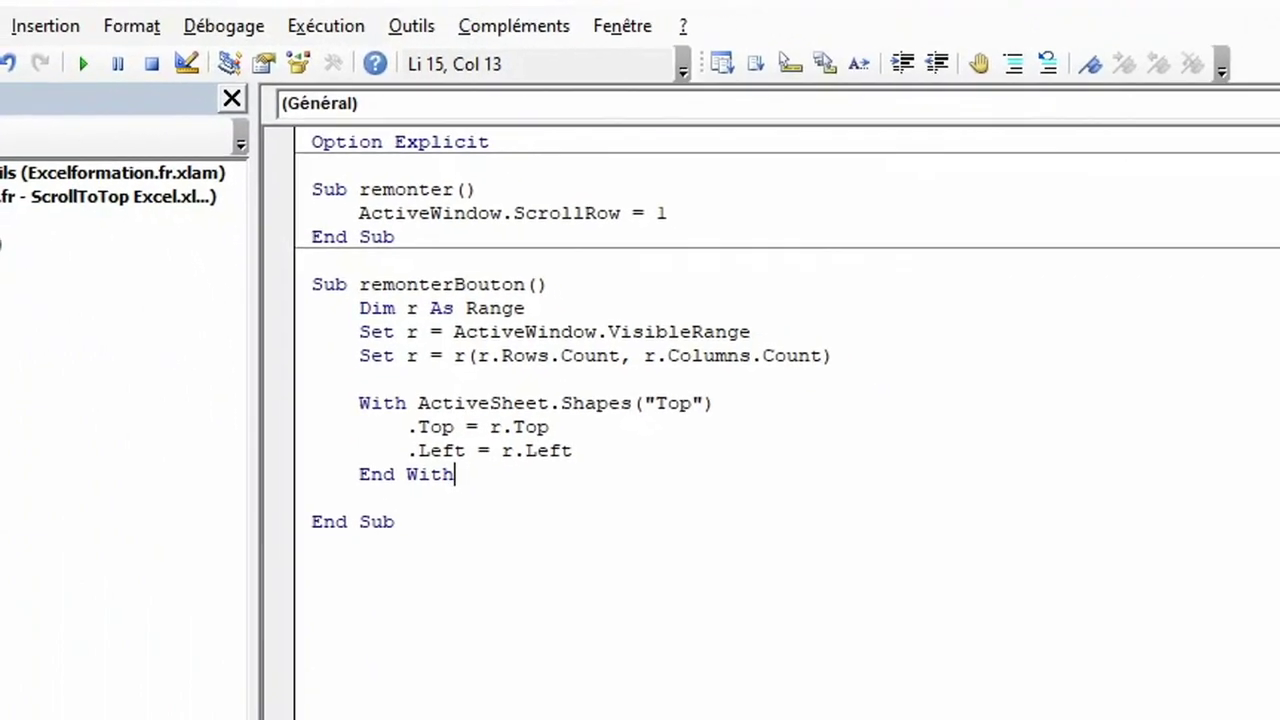
{"action": "key", "text": "alt+F11"}
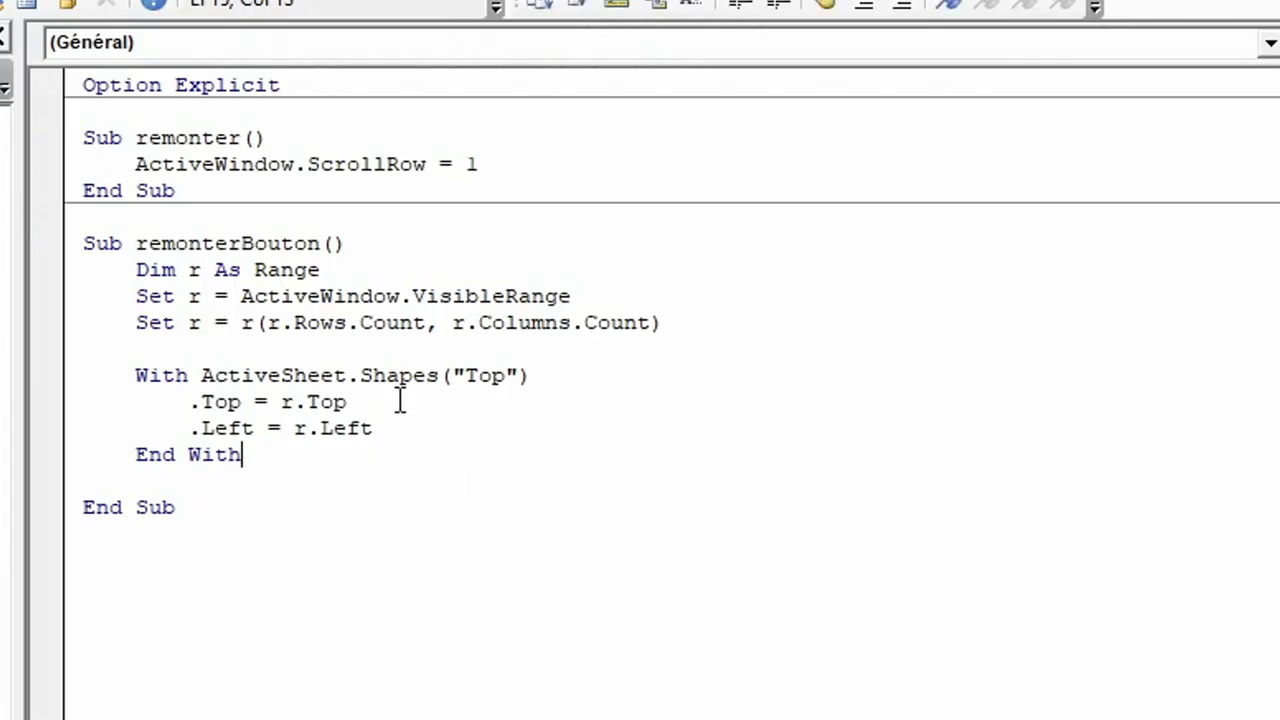
- Append - 100 to both the .Top = r.Top and .Left = r.Left lines
{"action": "left_click", "coordinate": [401, 404]}
{"action": "type", "text": "- "}
{"action": "type", "text": "100"}
{"action": "left_click", "coordinate": [374, 428]}
{"action": "type", "text": "- "}
{"action": "type", "text": "10"}
{"action": "type", "text": "0"}
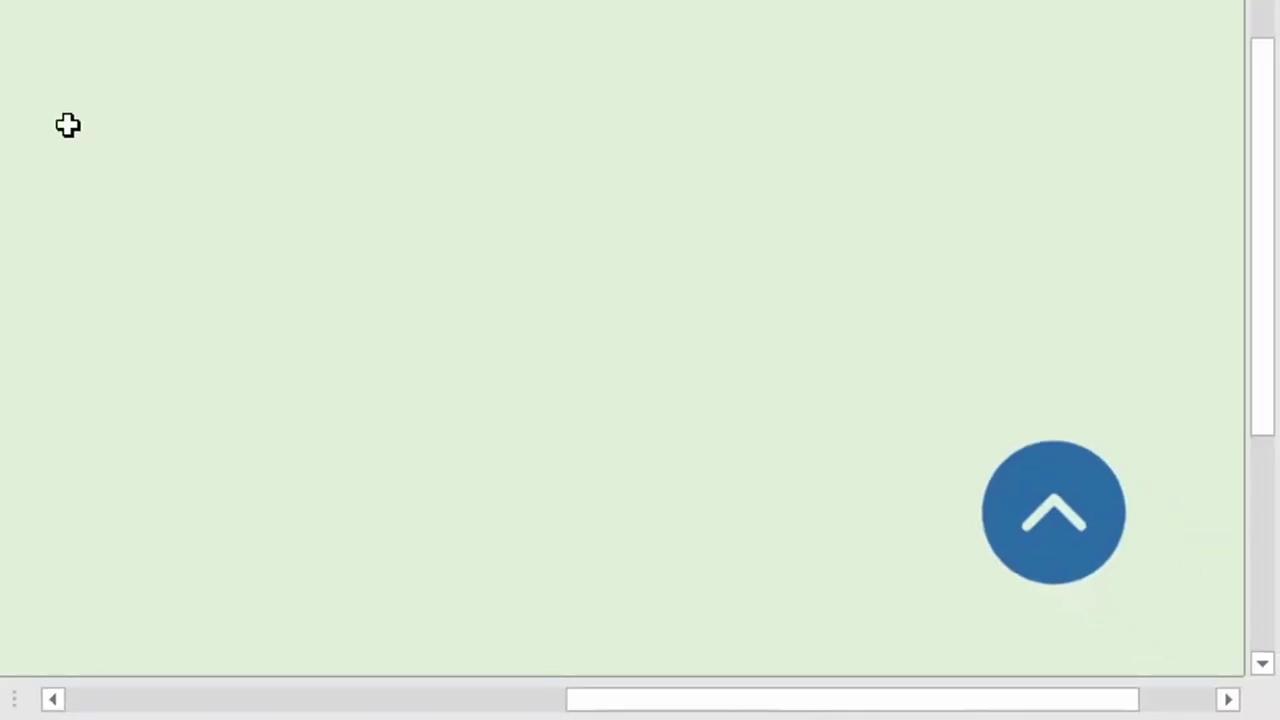
- Scroll the staff table back to column A and return to the Visual Basic Editor
{"action": "scroll", "coordinate": [289, 466], "scroll_direction": "left", "scroll_amount": 10}
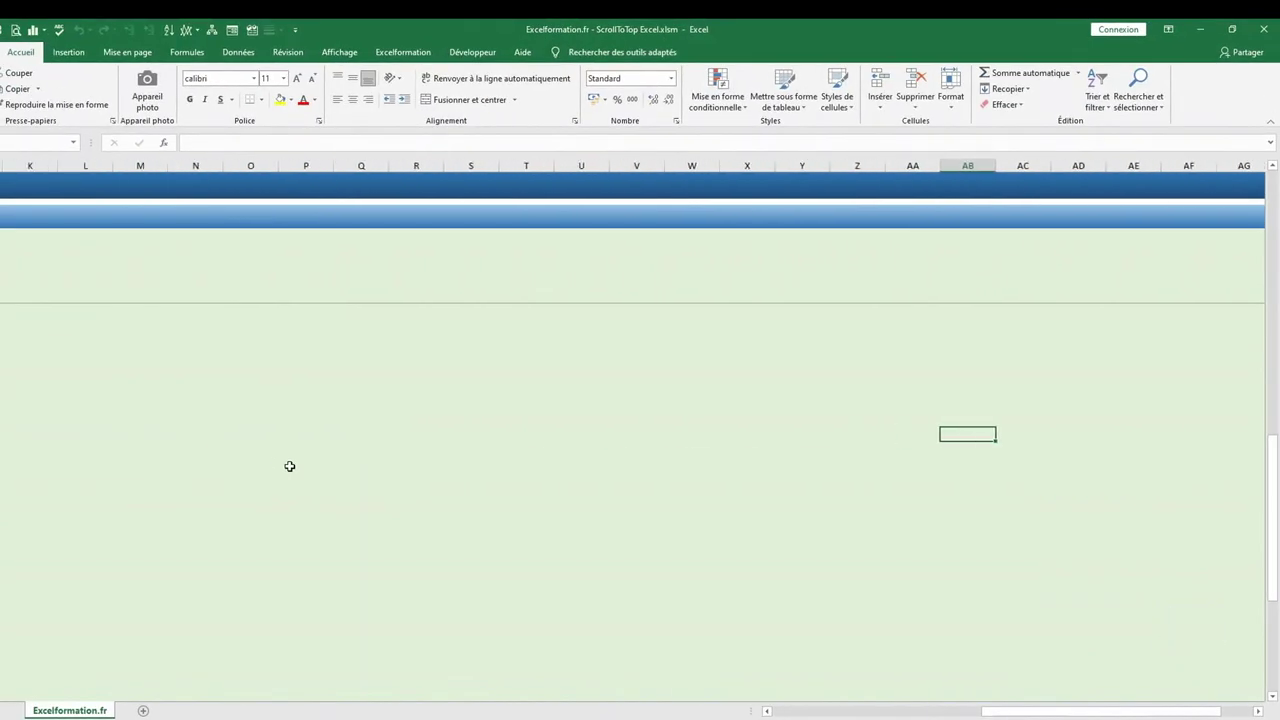
{"action": "scroll", "coordinate": [289, 466], "scroll_direction": "left", "scroll_amount": 4}
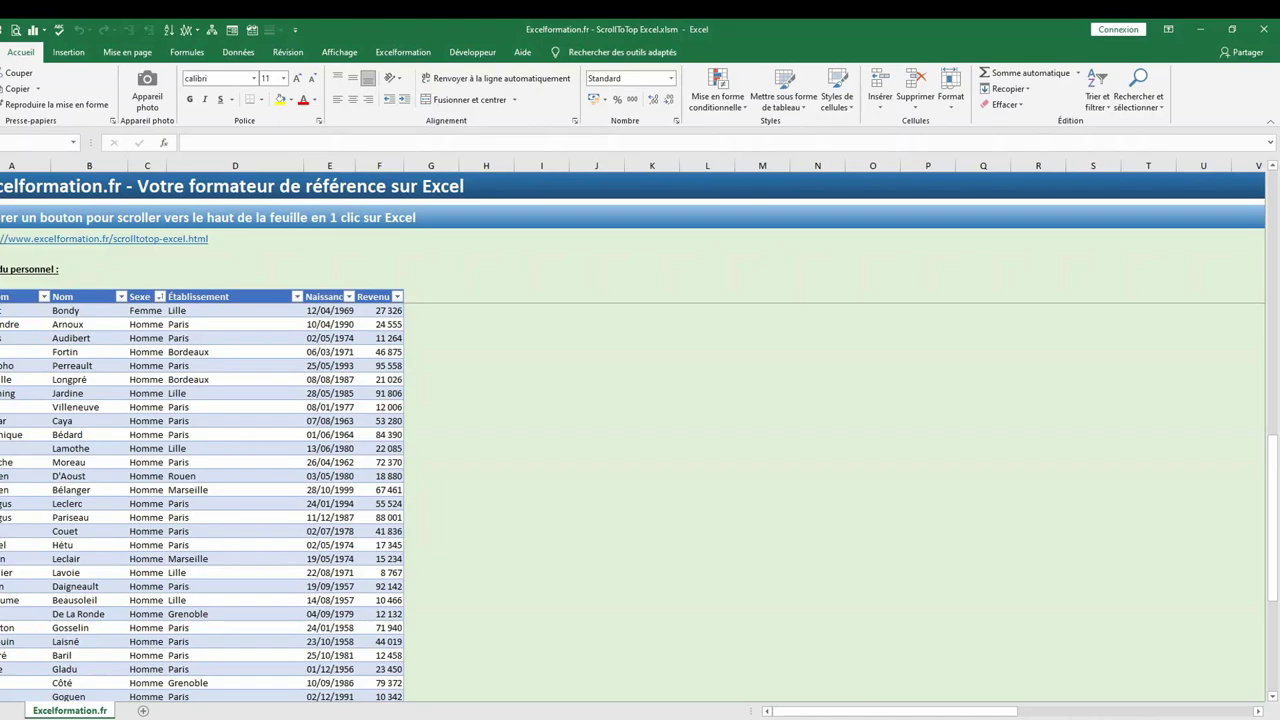
{"action": "key", "text": "alt+F11"}
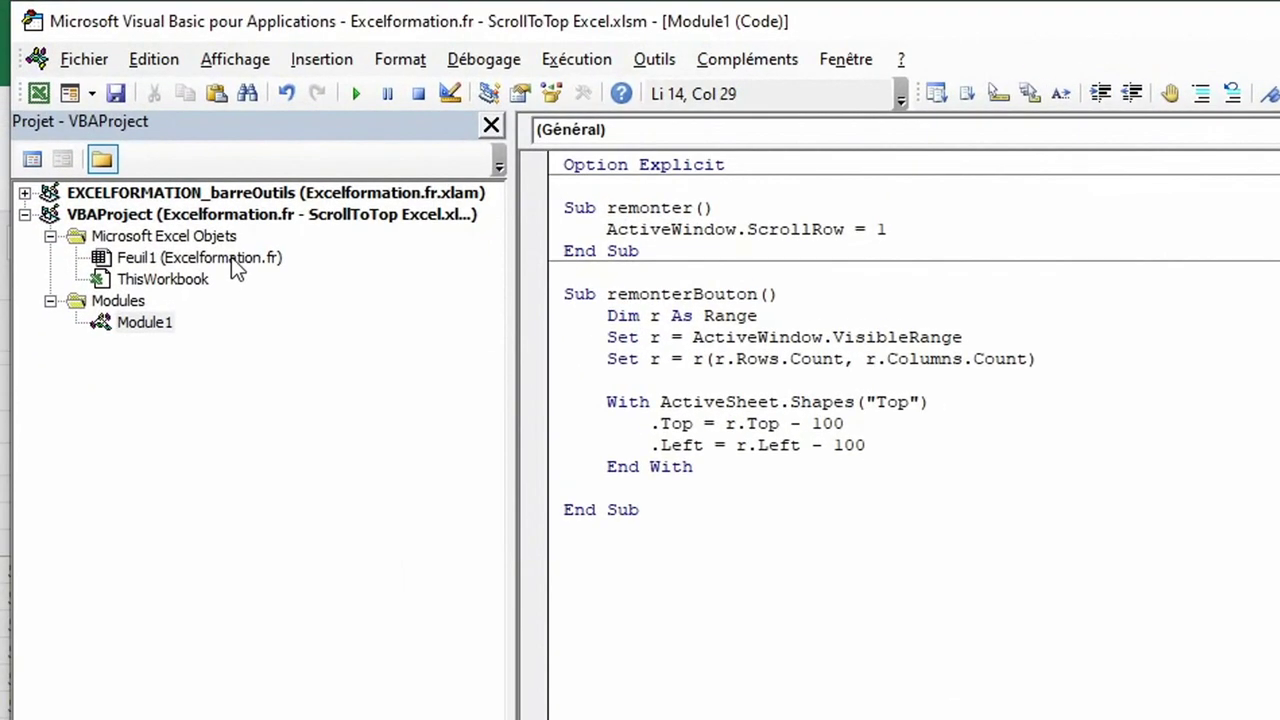
- Open Feuil1's code and create a Worksheet_SelectionChange event handler
{"action": "left_click", "coordinate": [235, 260]}
{"action": "double_click", "coordinate": [233, 260]}
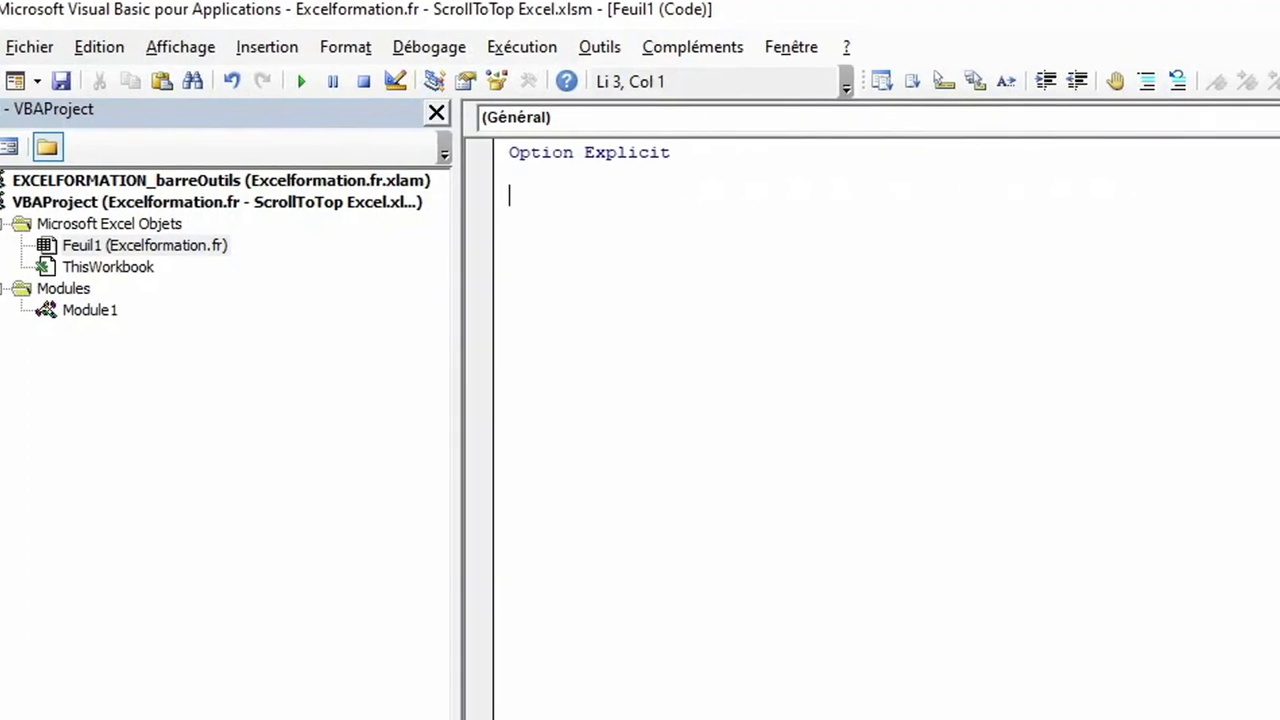
{"action": "left_click", "coordinate": [1270, 117]}
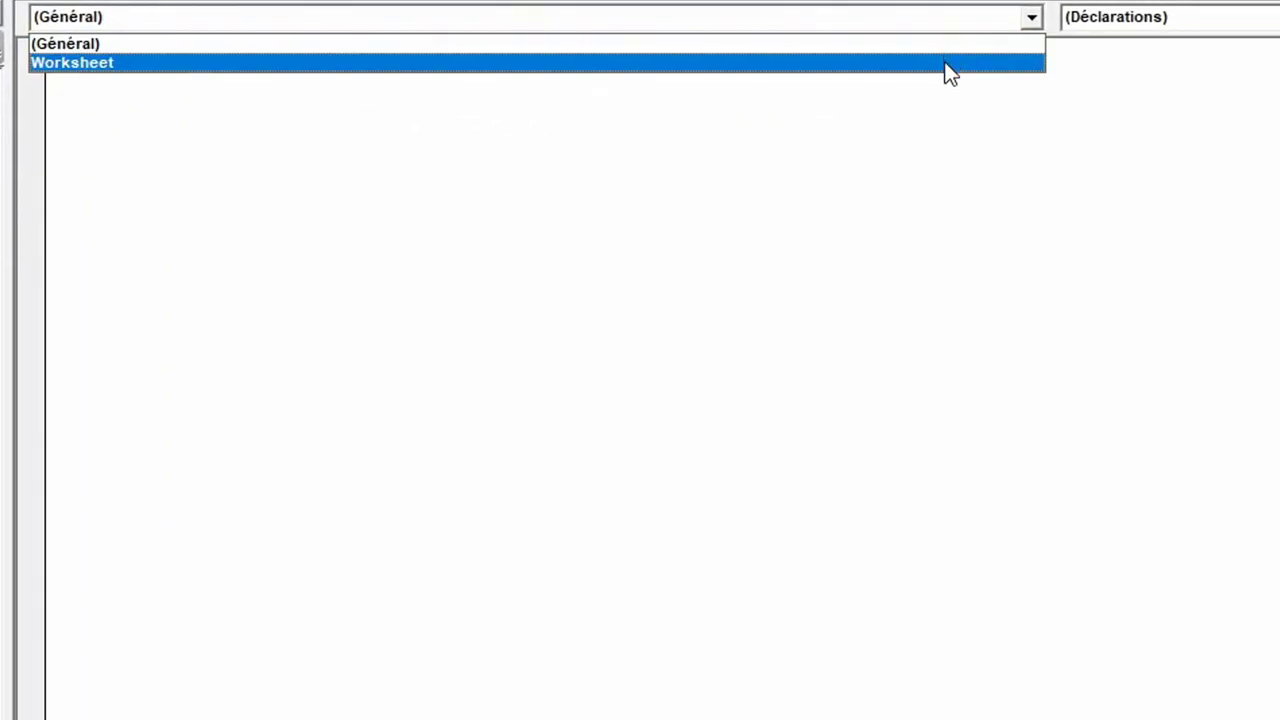
{"action": "left_click", "coordinate": [949, 62]}
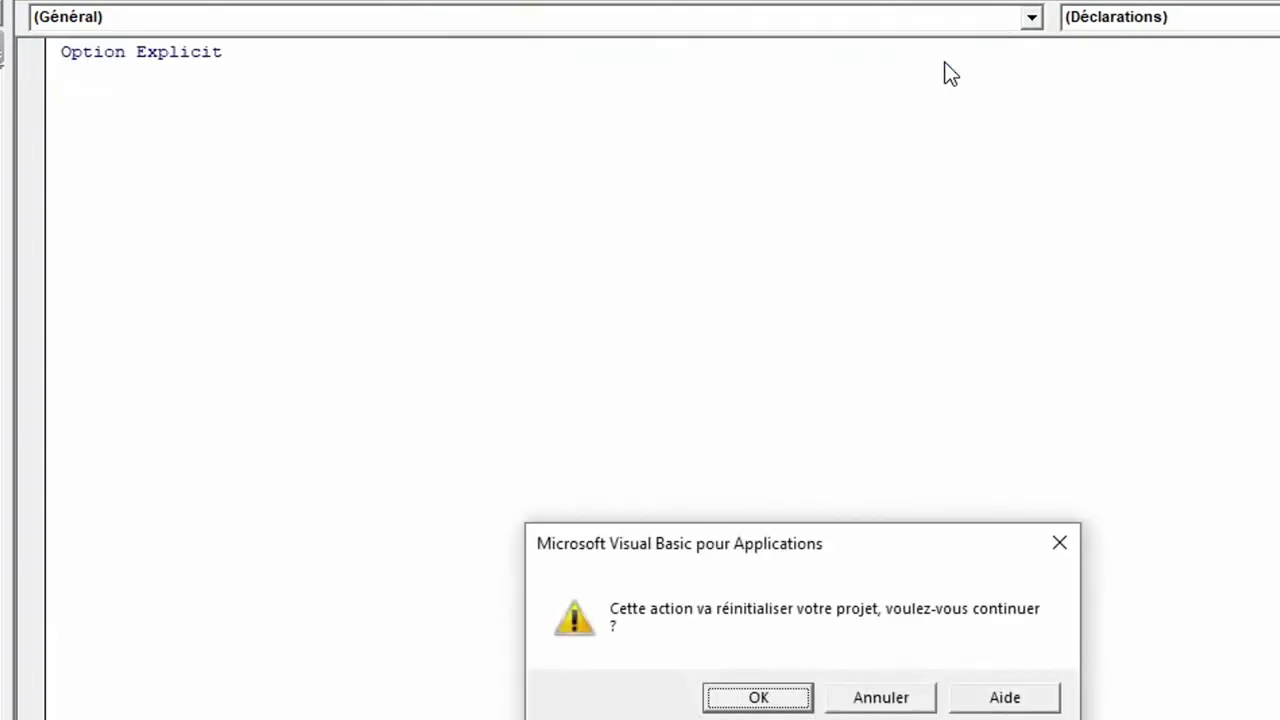
{"action": "key", "text": "Return"}
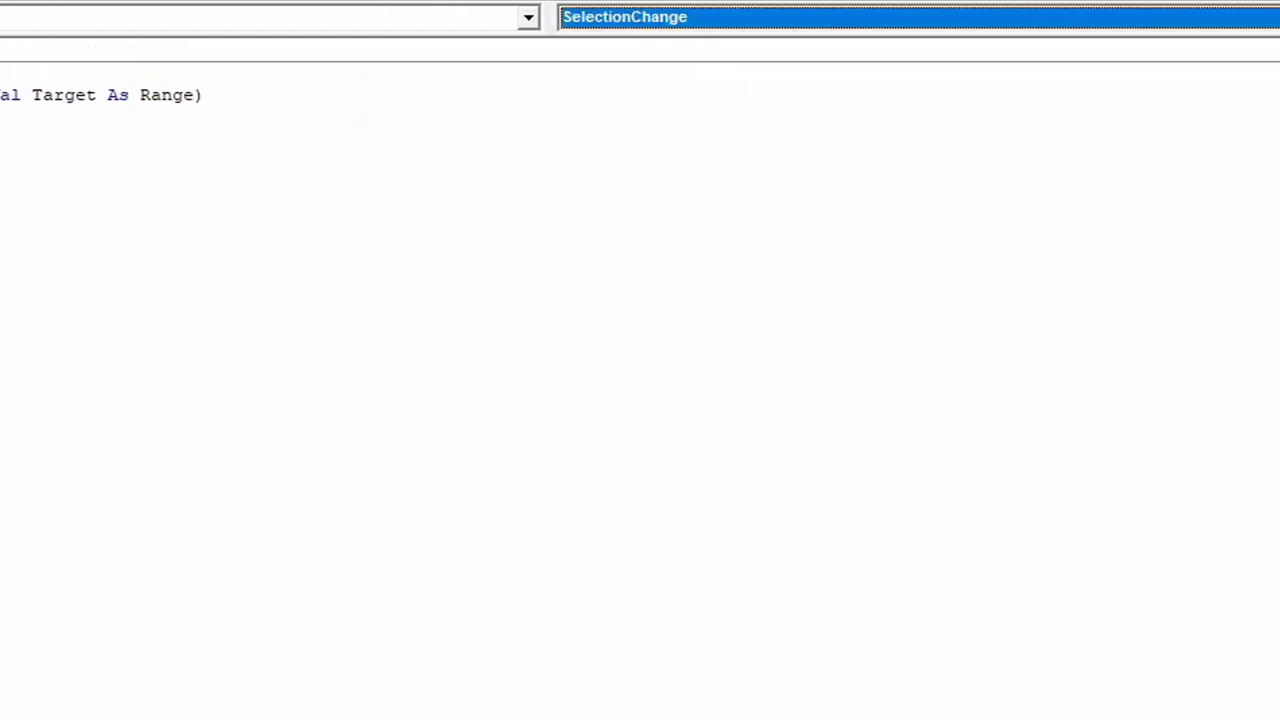
{"action": "left_click", "coordinate": [1257, 18]}
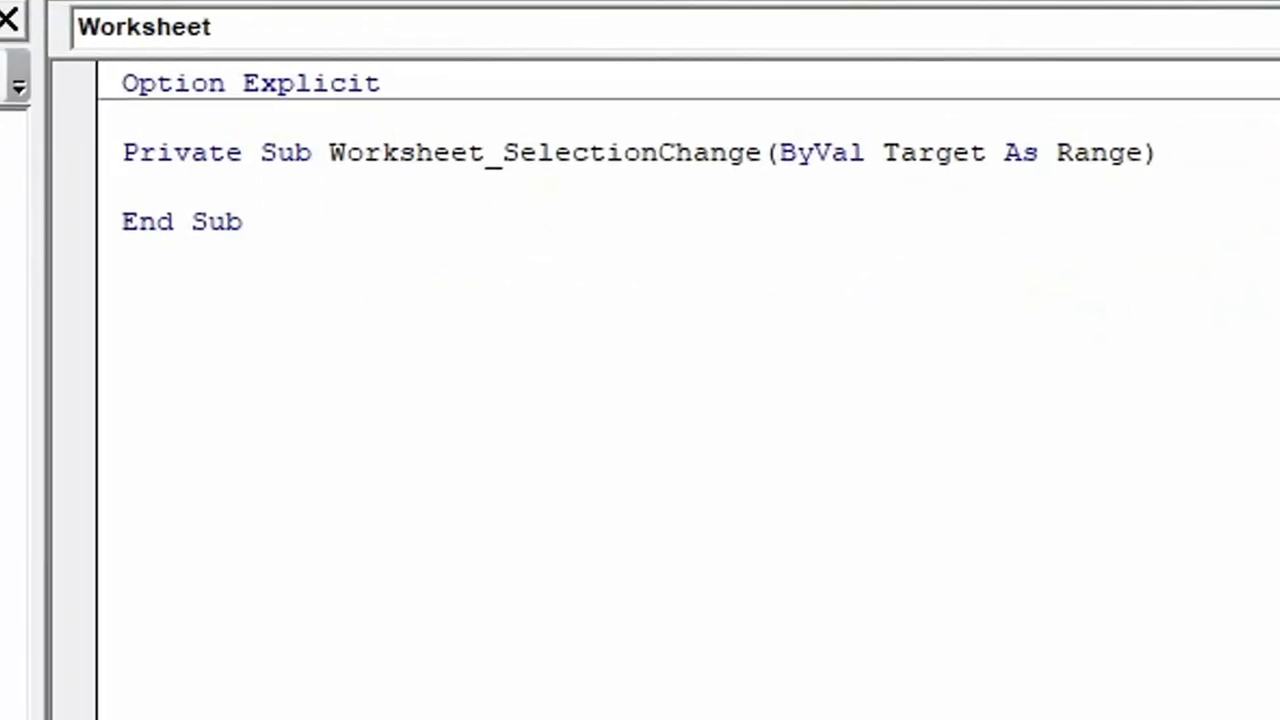
- Make the handler run 'call remonterBouton'
{"action": "type", "text": "ca"}
{"action": "type", "text": "ll remo"}
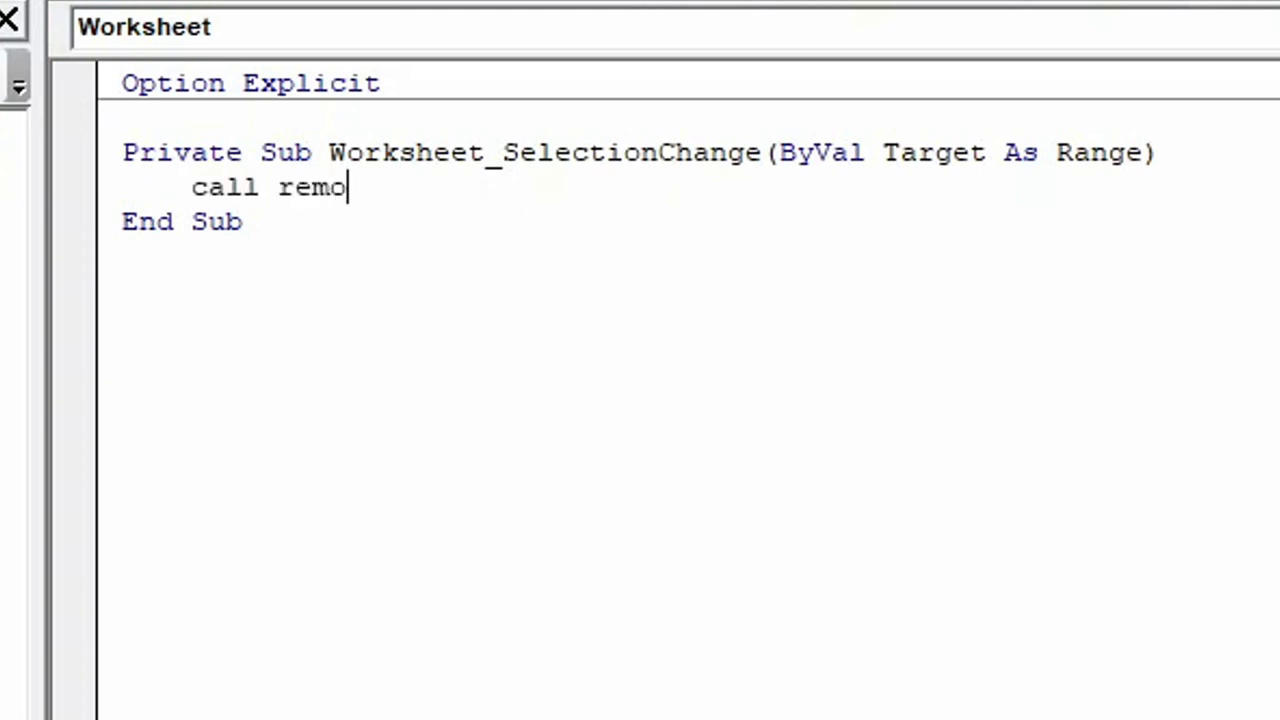
{"action": "type", "text": "n"}
{"action": "key", "text": "ctrl+space"}
{"action": "key", "text": "Down"}
{"action": "key", "text": "Tab"}
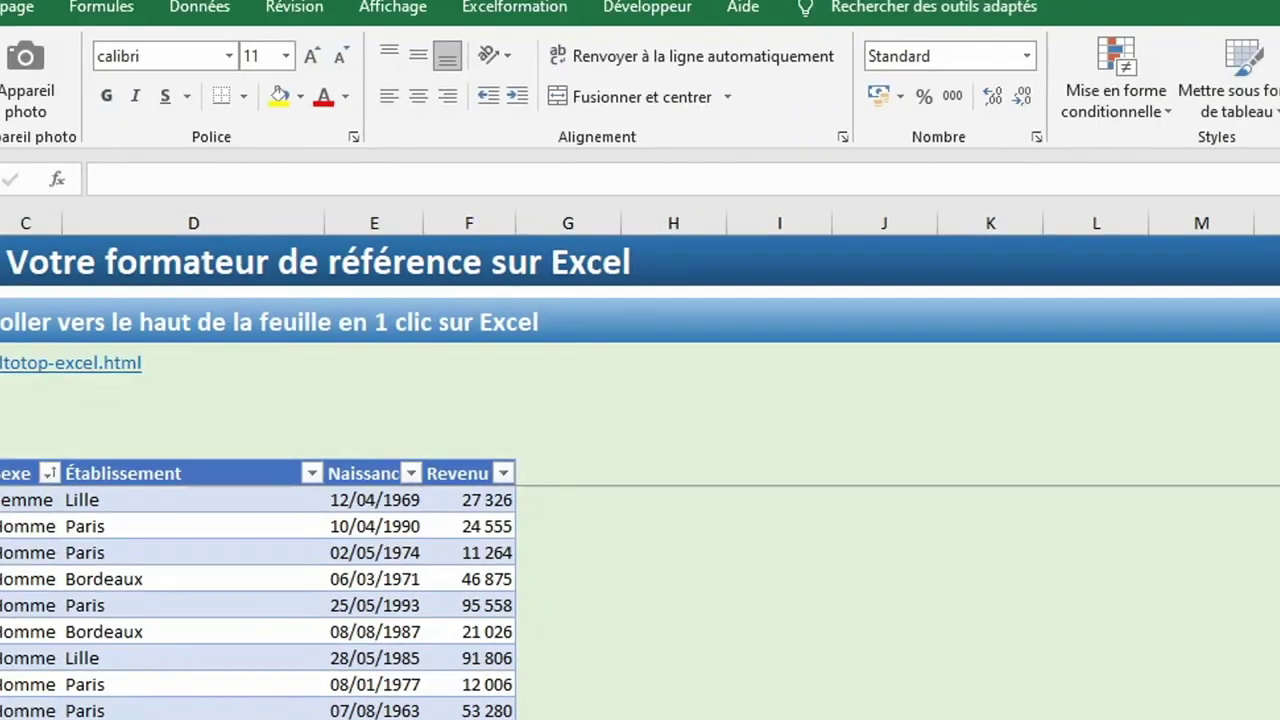
- Select D74 to show the blue button, click it to jump to the top, then select H11
{"action": "scroll", "coordinate": [218, 438], "scroll_direction": "down", "scroll_amount": 20}
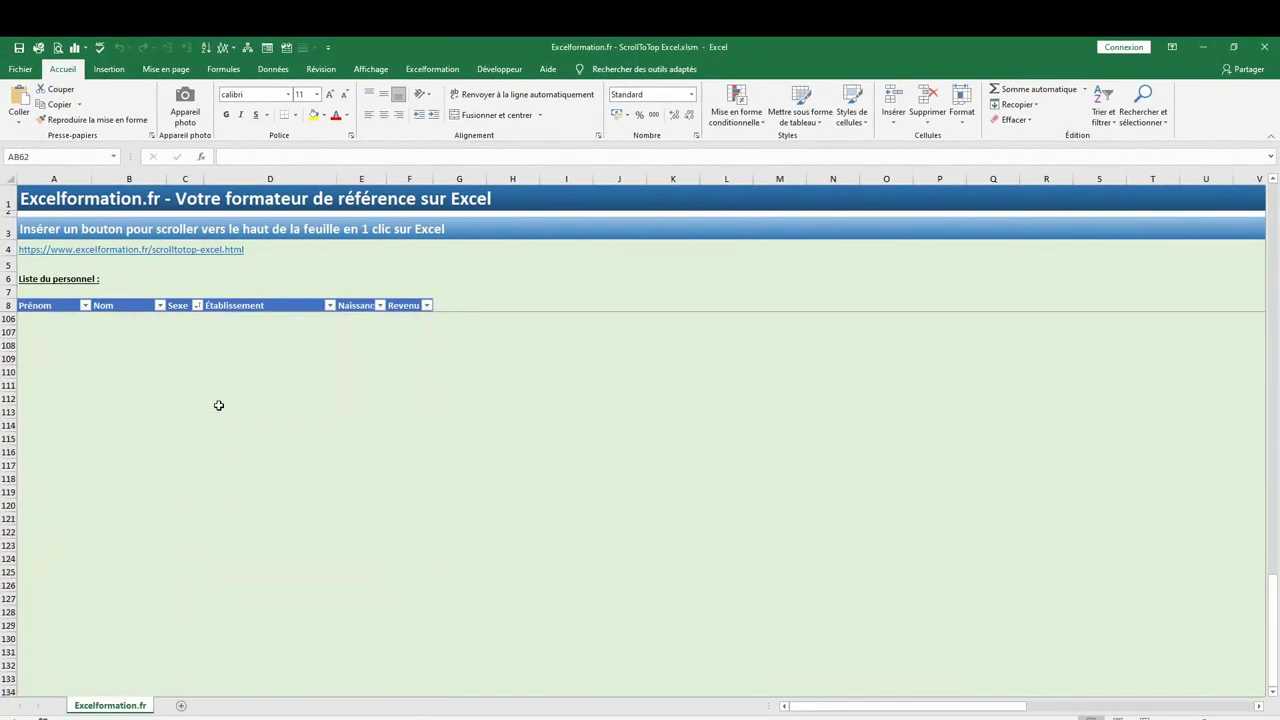
{"action": "scroll", "coordinate": [216, 410], "scroll_direction": "up", "scroll_amount": 14}
{"action": "scroll", "coordinate": [218, 405], "scroll_direction": "up", "scroll_amount": 1}
{"action": "left_click", "coordinate": [295, 399]}
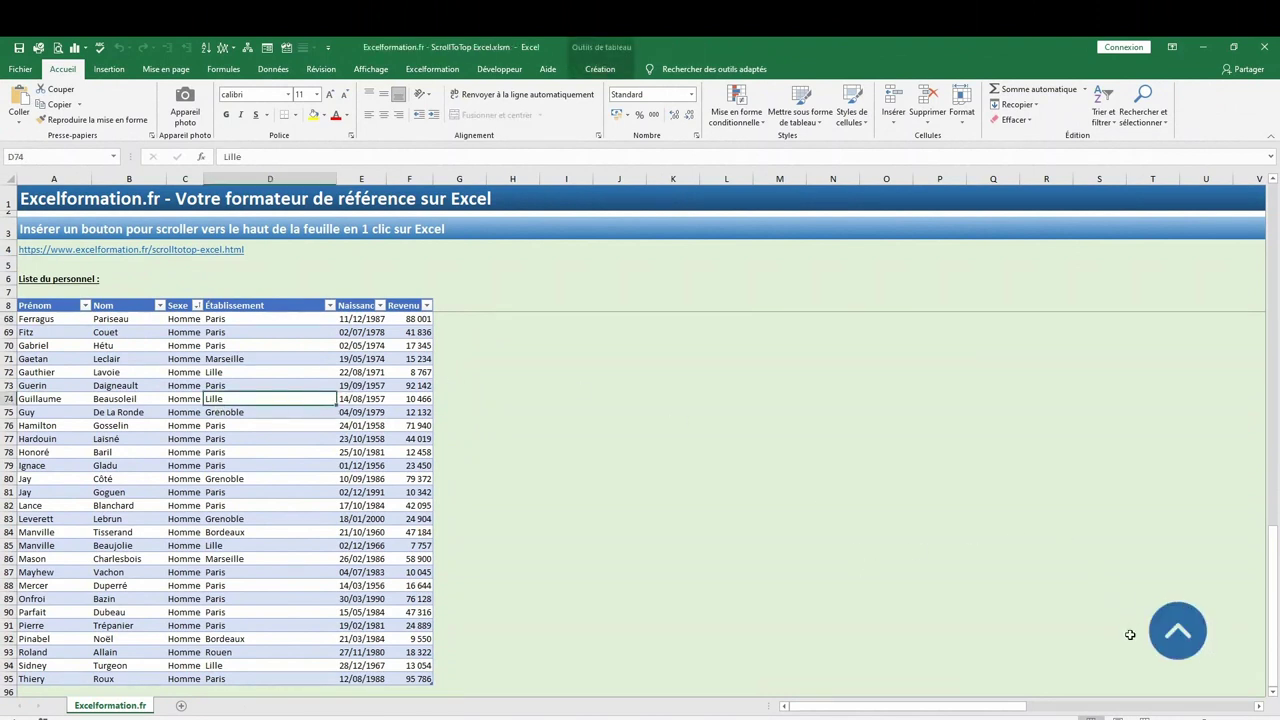
{"action": "left_click", "coordinate": [1180, 640]}
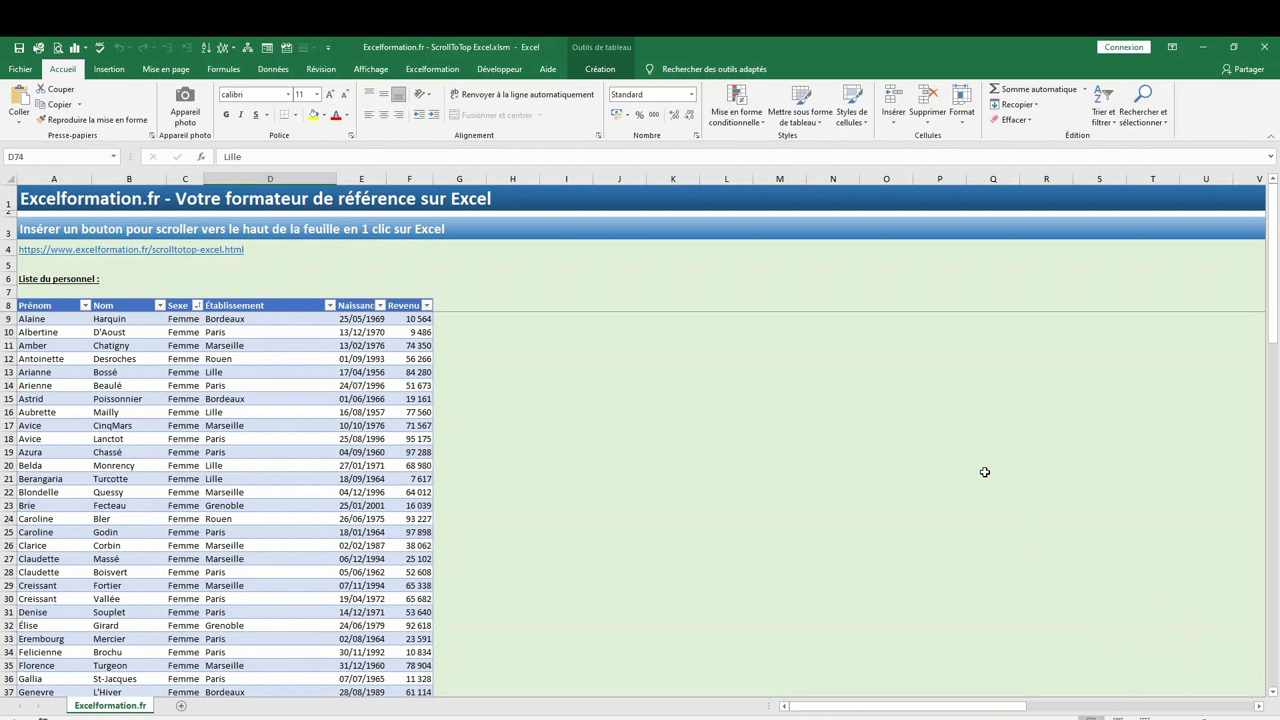
{"action": "left_click", "coordinate": [522, 341]}
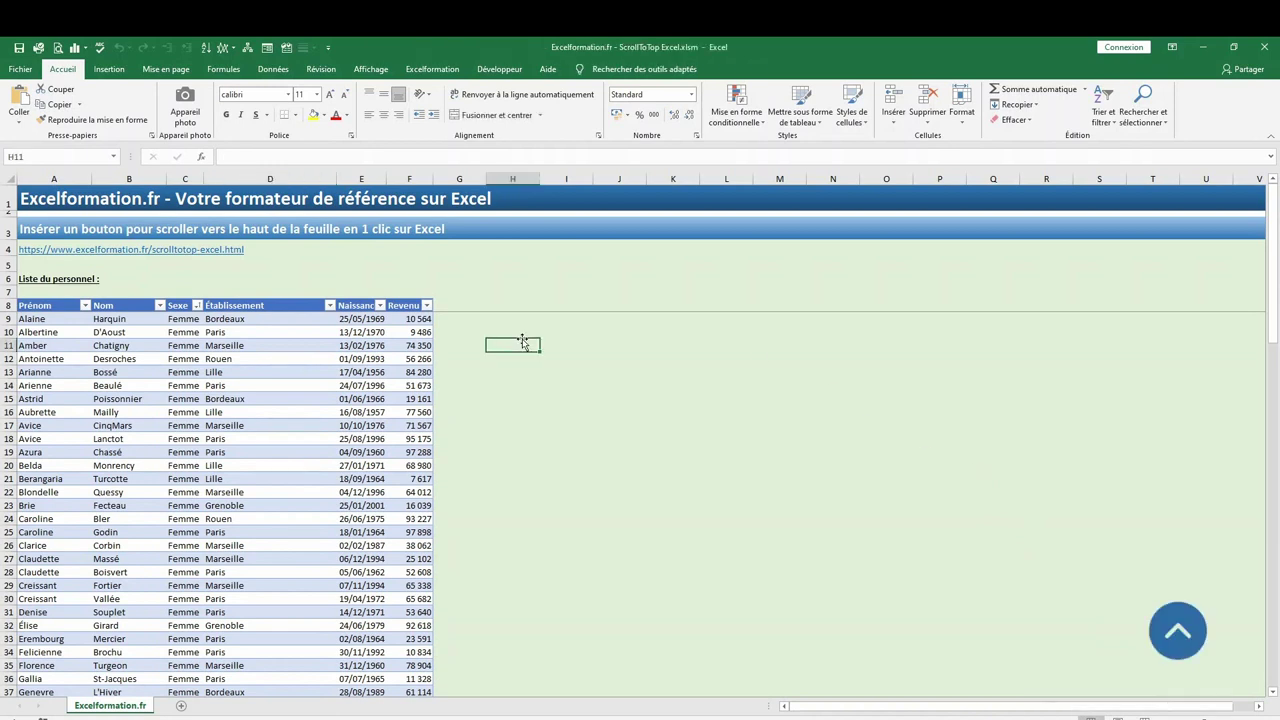